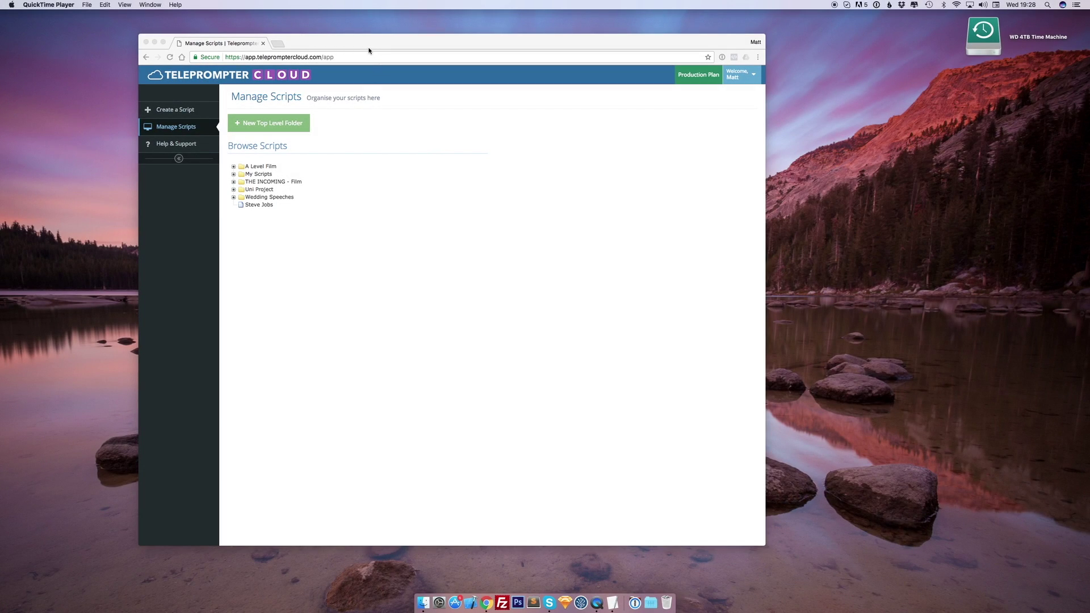
pyautogui.moveTo(372, 45); pyautogui.dragTo(392, 44)
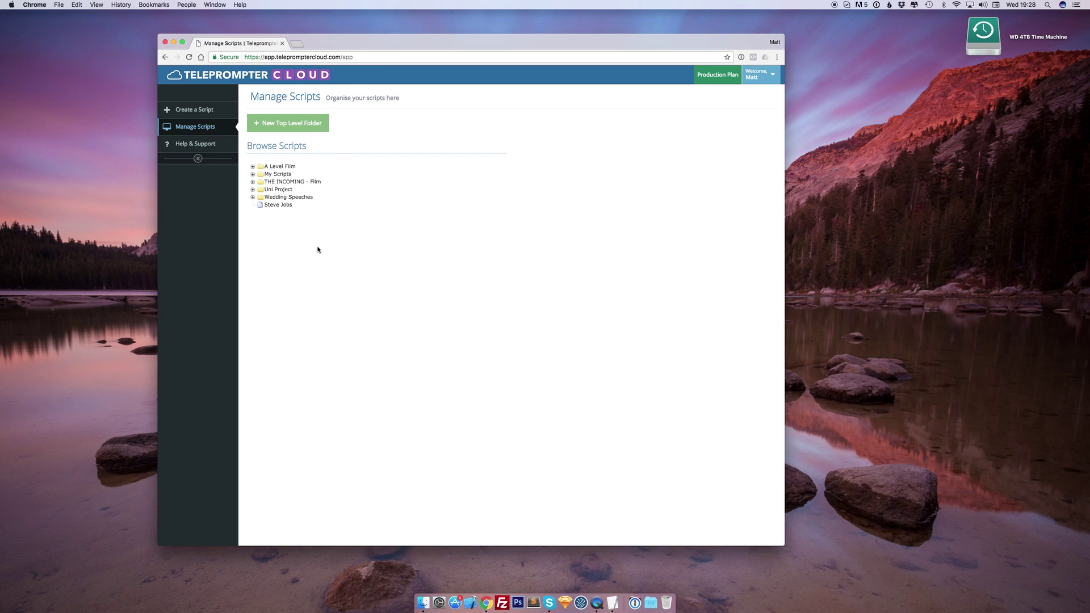
pyautogui.moveTo(579, 50); pyautogui.dragTo(557, 46)
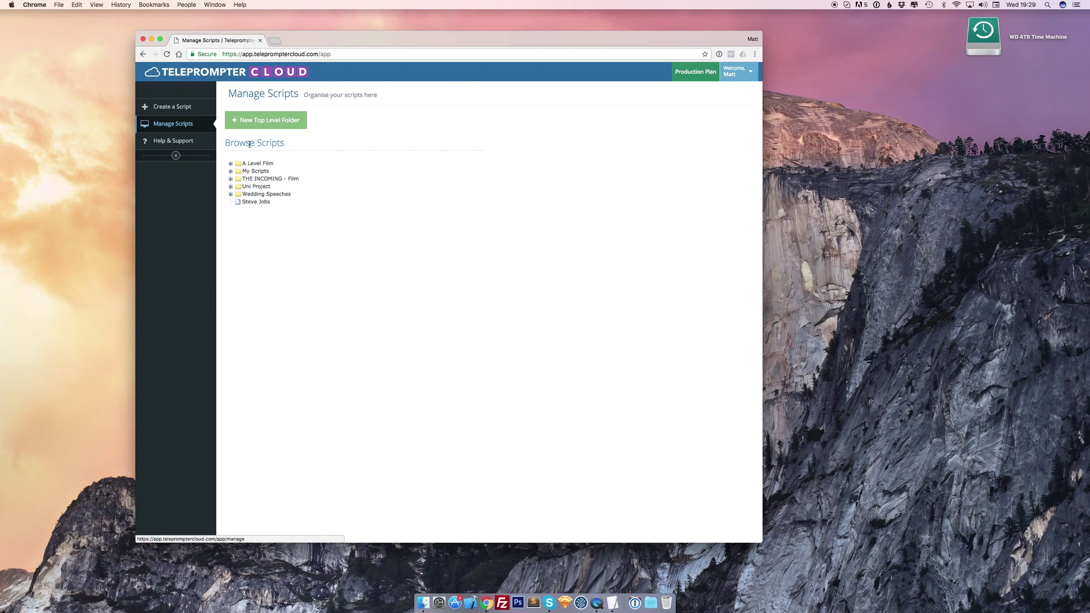
# Create a top-level folder named "Demo Video Folder." and select it in the script tree
pyautogui.click(259, 122)
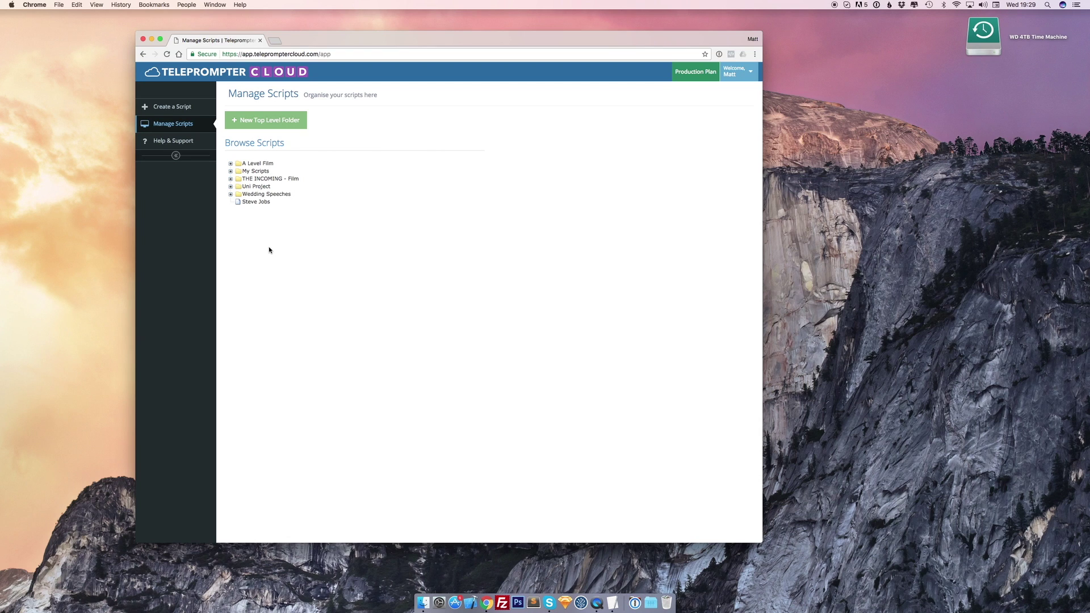
pyautogui.click(272, 121)
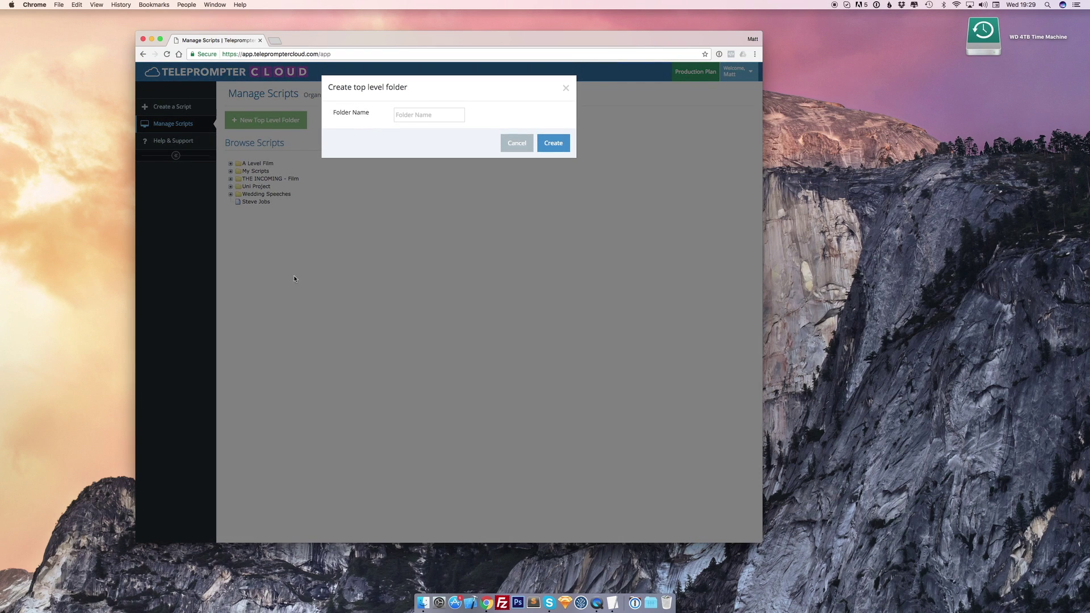
pyautogui.click(414, 116)
pyautogui.write('Demo Video Folder.')
pyautogui.click(553, 143)
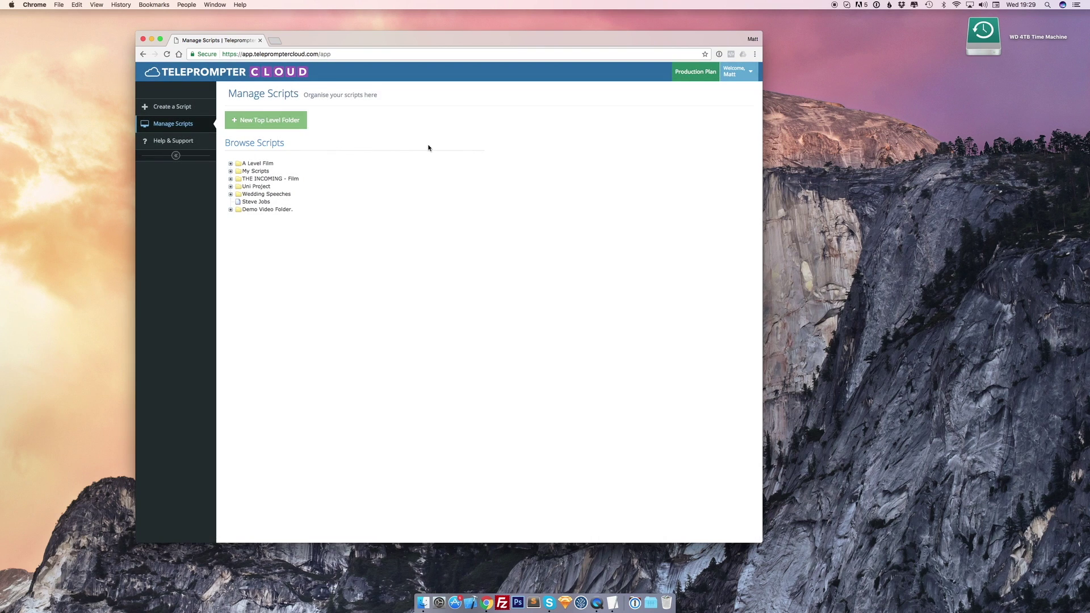
pyautogui.click(260, 212)
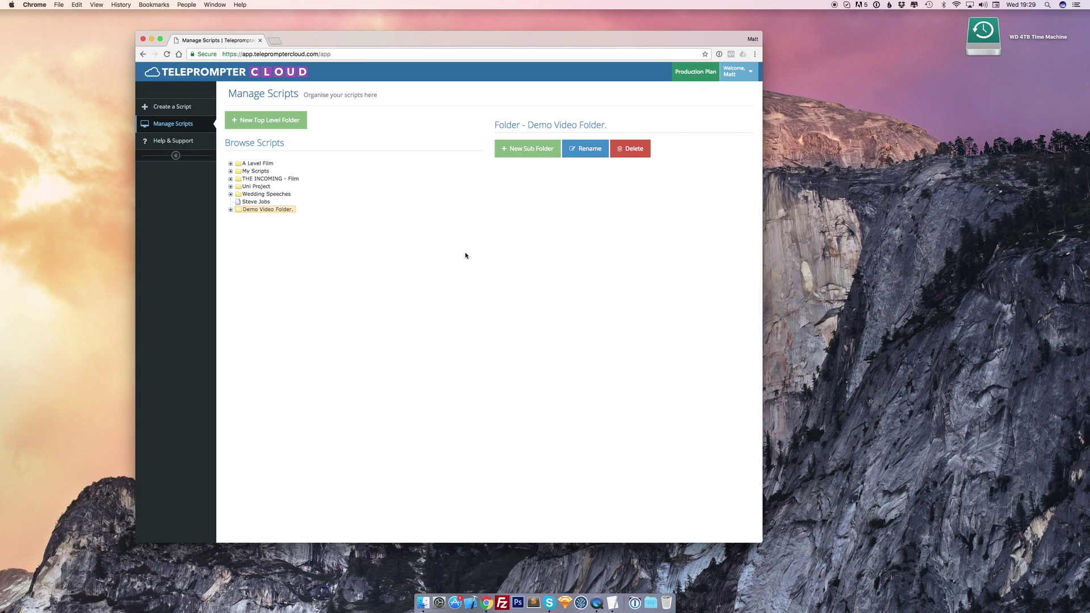
# Start a new script named "Demo Video Script" with "Demo Video Folder." as its parent folder, and view the main background color choices
pyautogui.click(170, 106)
pyautogui.click(403, 117)
pyautogui.write('Demo Video Script')
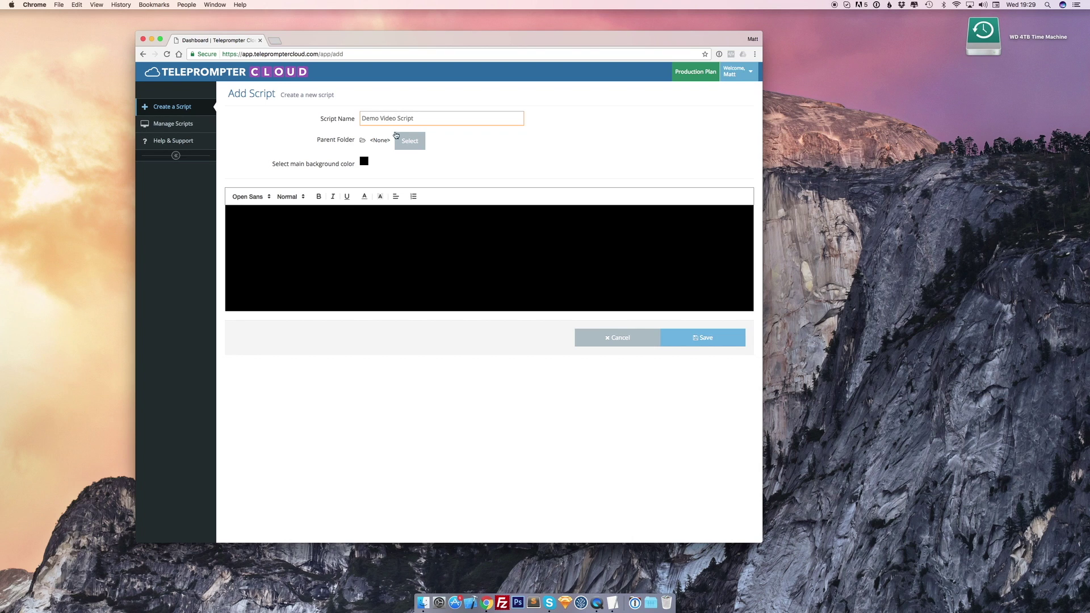
pyautogui.click(409, 141)
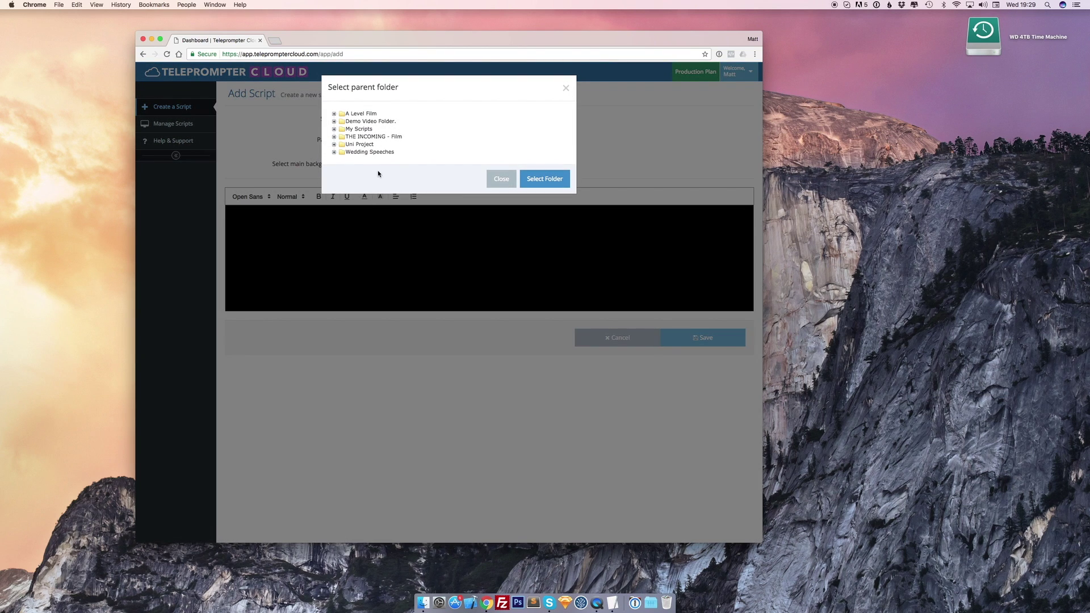
pyautogui.click(355, 121)
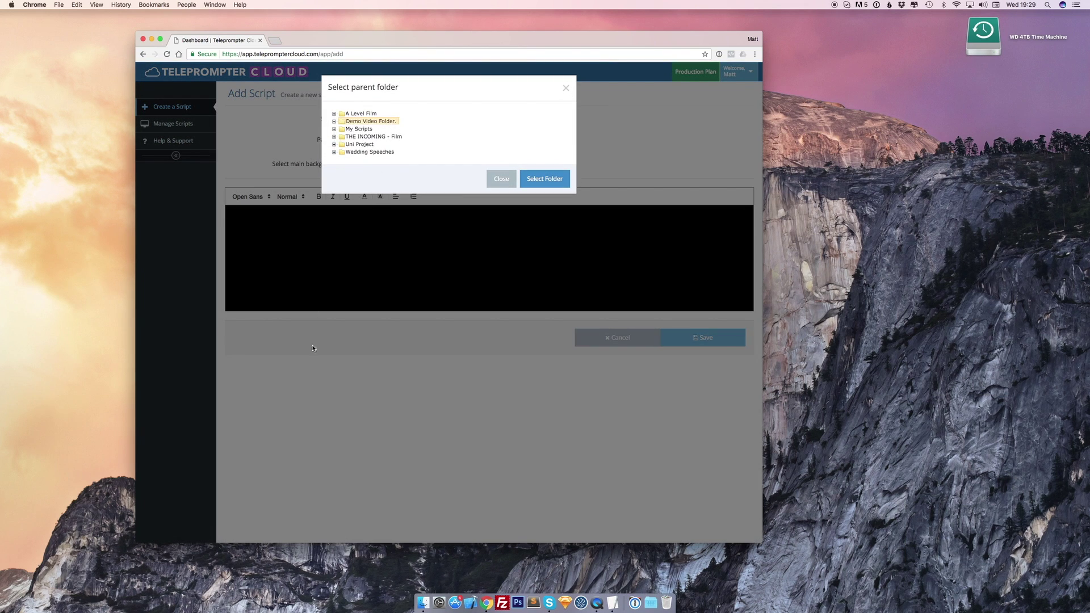
pyautogui.click(543, 181)
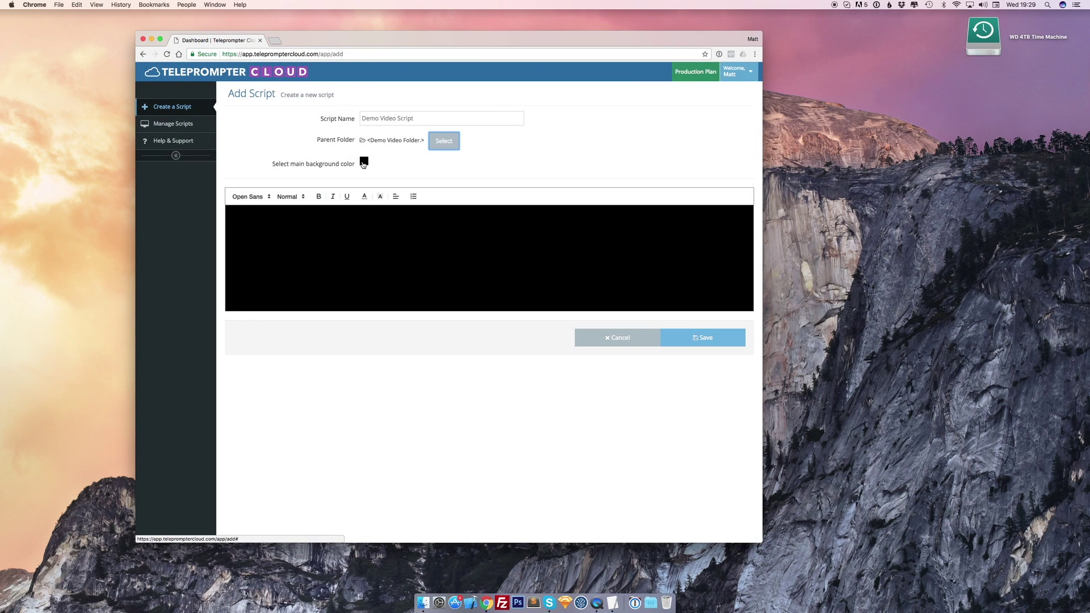
pyautogui.click(364, 161)
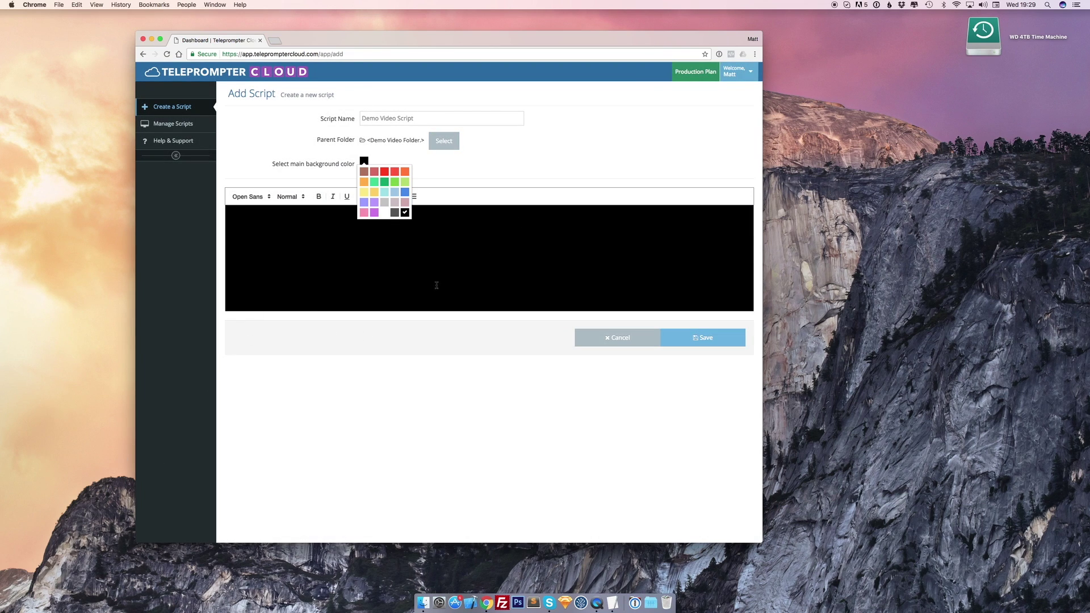
pyautogui.click(427, 269)
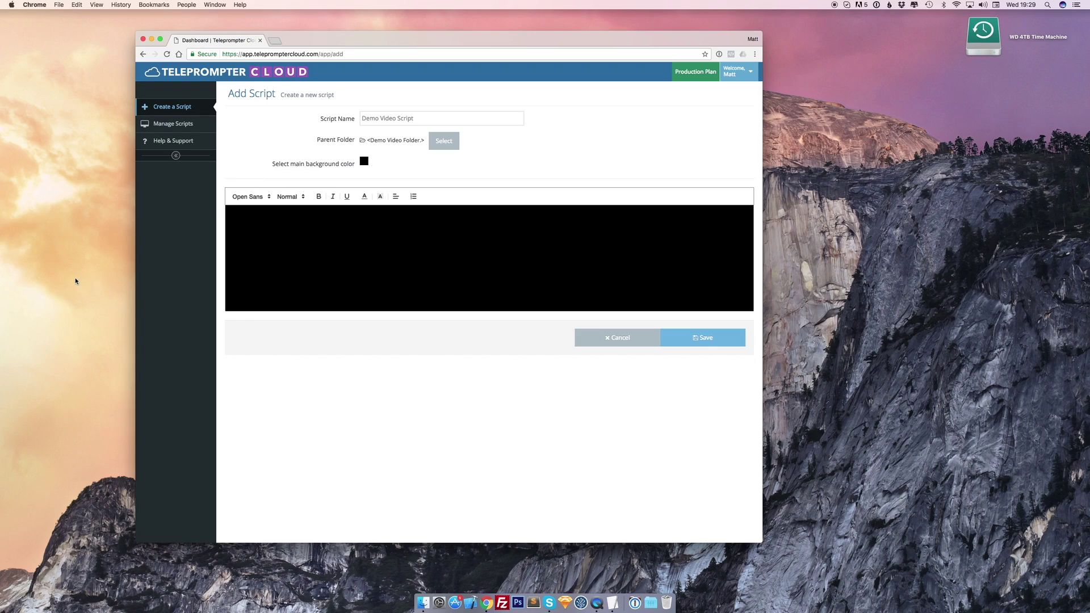
# Switch to TextEdit, copy the speech text and paste it into the new script's body
pyautogui.press('super+Tab')
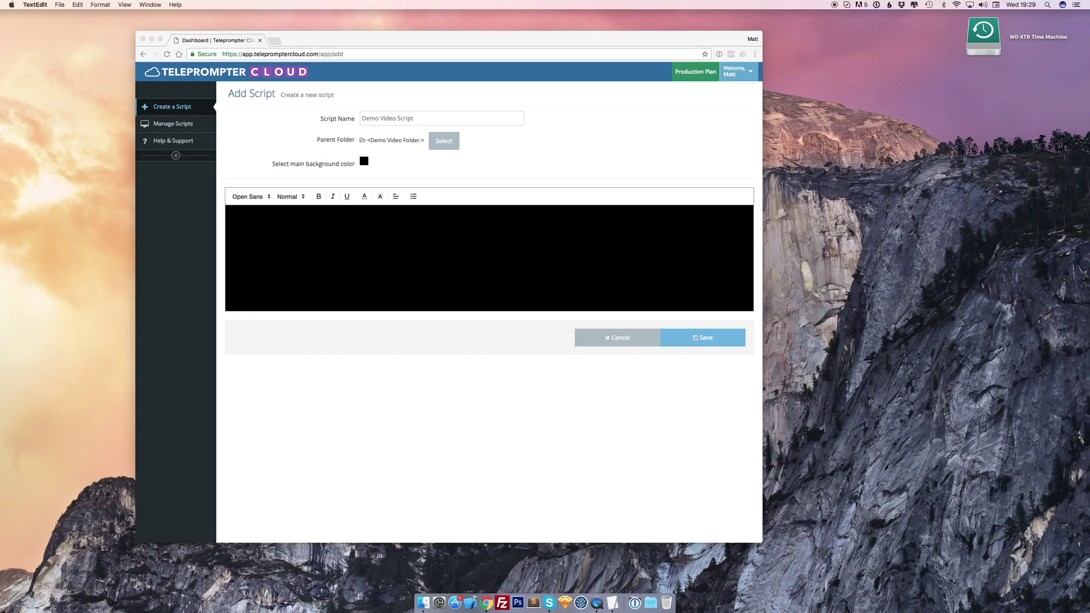
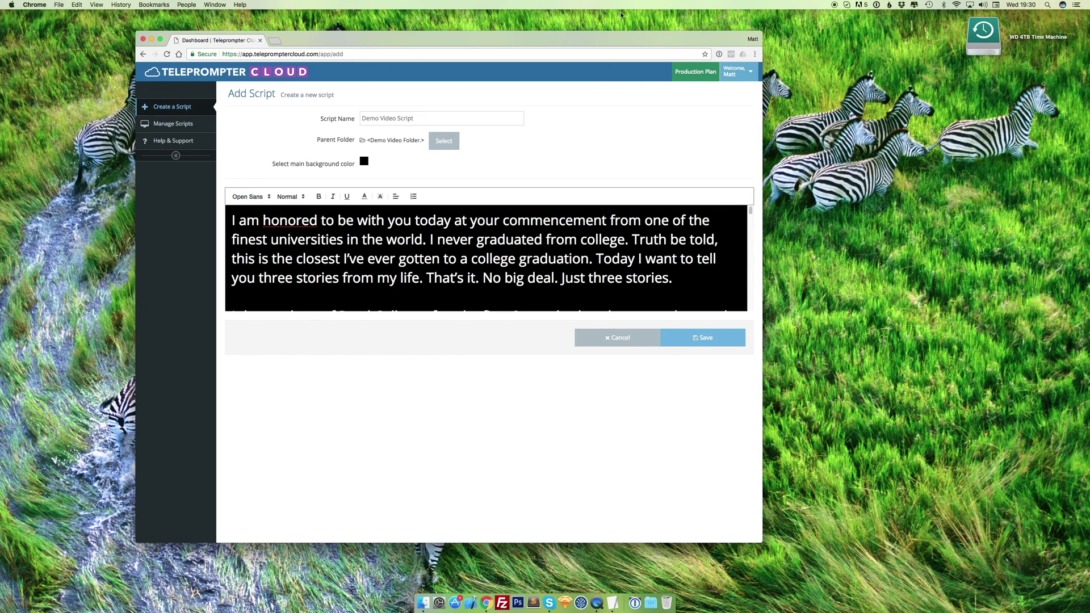
pyautogui.moveTo(254, 246); pyautogui.dragTo(362, 265)
pyautogui.scroll(10, 362, 265)
pyautogui.click(328, 259)
pyautogui.scroll(-3, 397, 259)
pyautogui.click(344, 266)
# Try Arial on the whole script text, and set its font to Monospace instead
pyautogui.press('super+a')
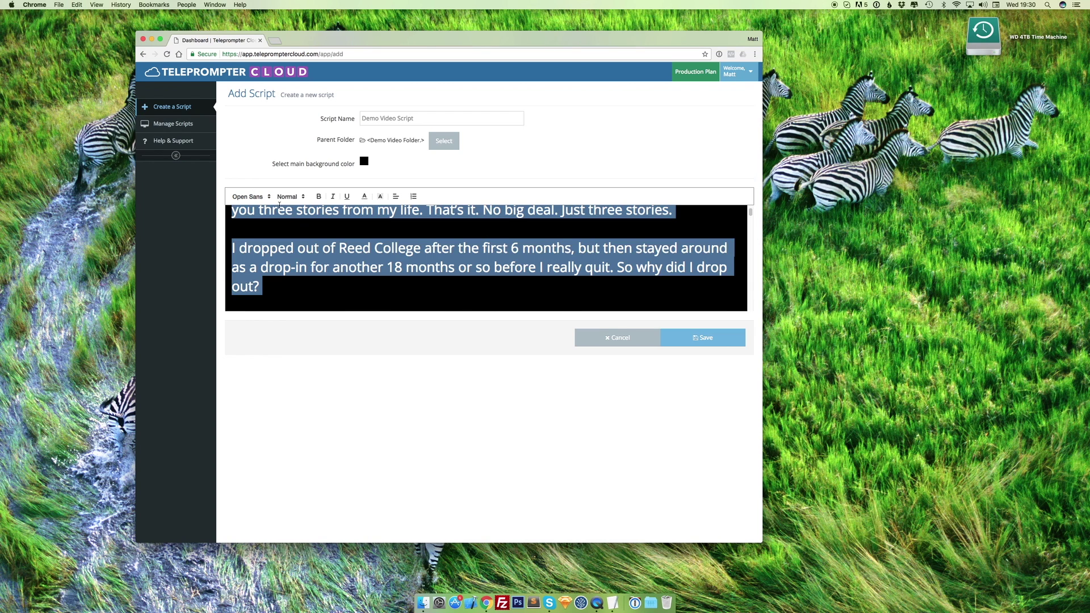
pyautogui.click(269, 197)
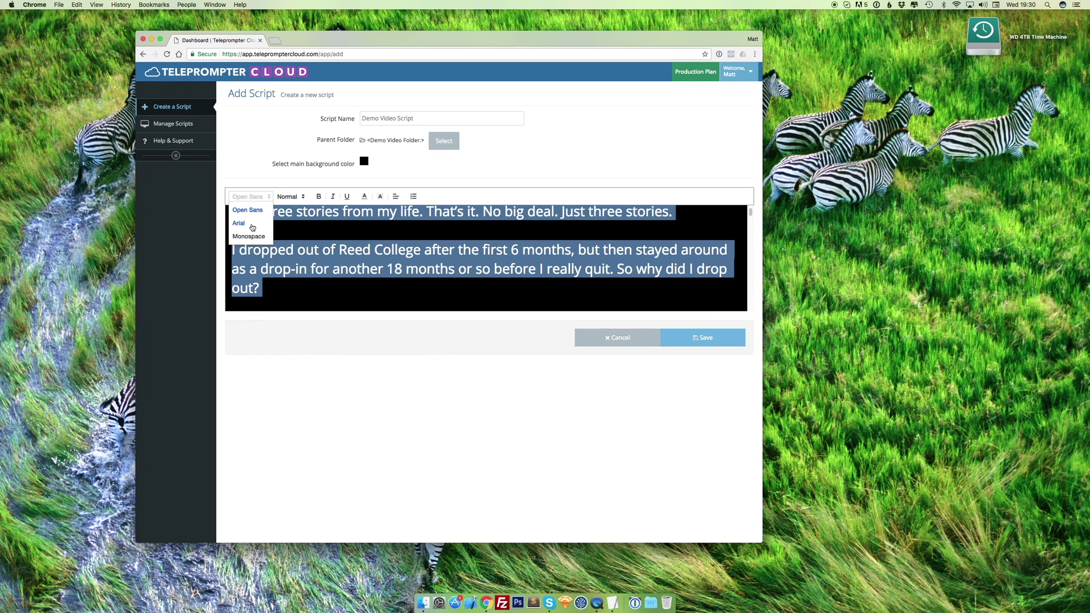
pyautogui.click(253, 228)
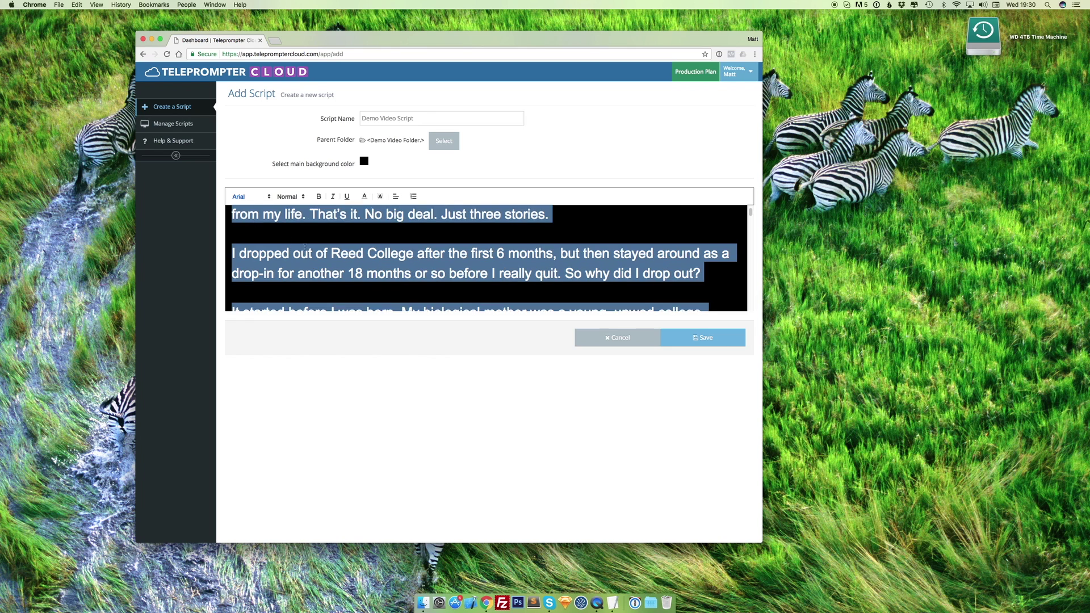
pyautogui.click(269, 197)
pyautogui.click(252, 239)
pyautogui.click(308, 247)
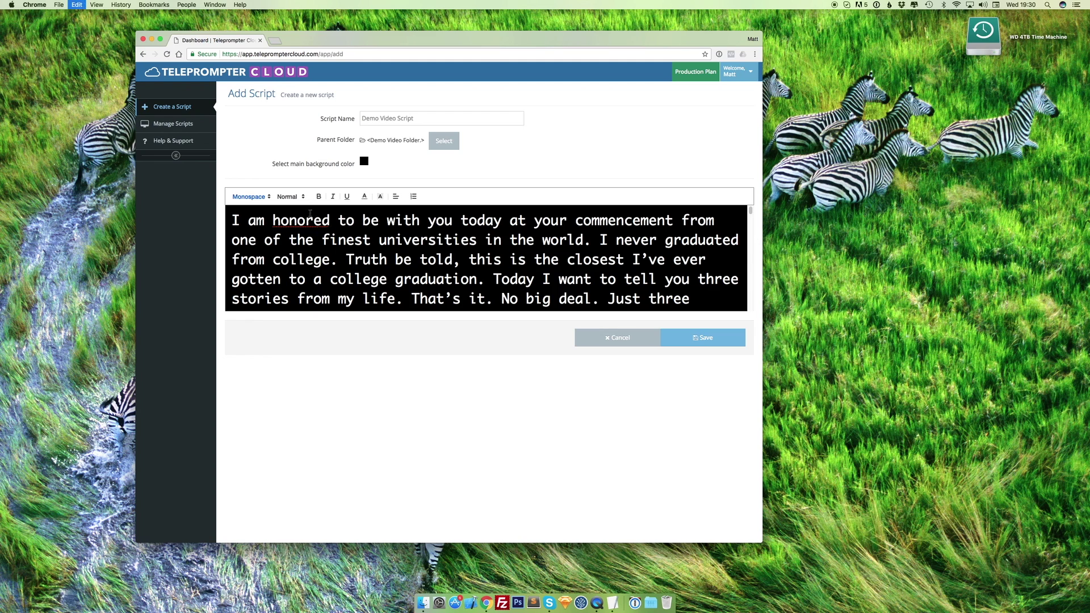
# Set the text size of the whole script to Extra
pyautogui.press('super+a')
pyautogui.click(289, 197)
pyautogui.click(286, 274)
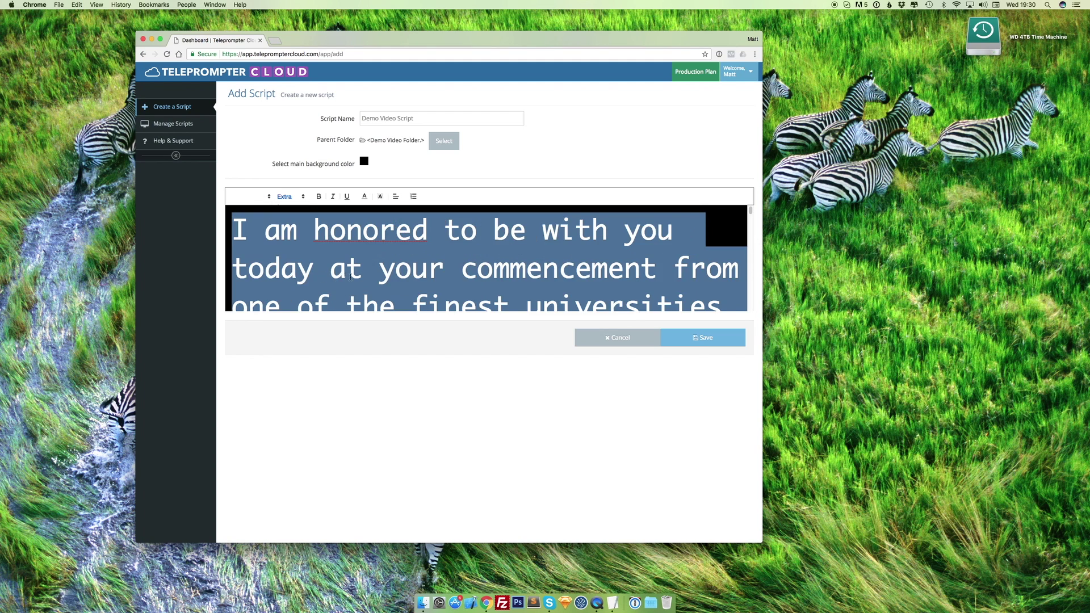
pyautogui.click(347, 267)
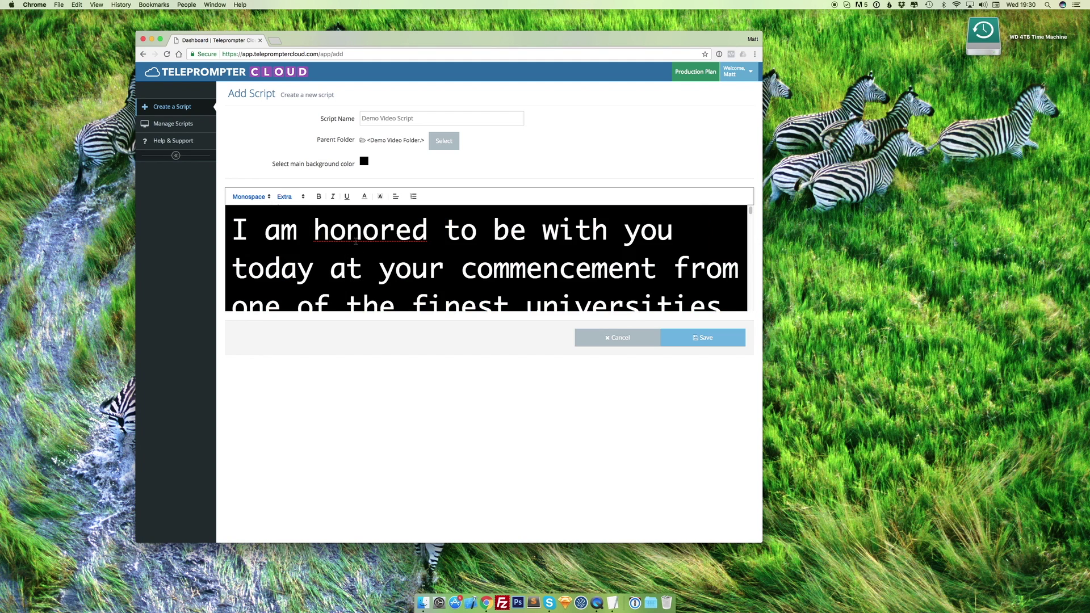
# Make the words "honored to be with you" in the script's first sentence bold
pyautogui.doubleClick(340, 217)
pyautogui.moveTo(341, 216); pyautogui.dragTo(489, 239)
pyautogui.moveTo(417, 233); pyautogui.dragTo(672, 232)
pyautogui.click(318, 197)
pyautogui.click(330, 284)
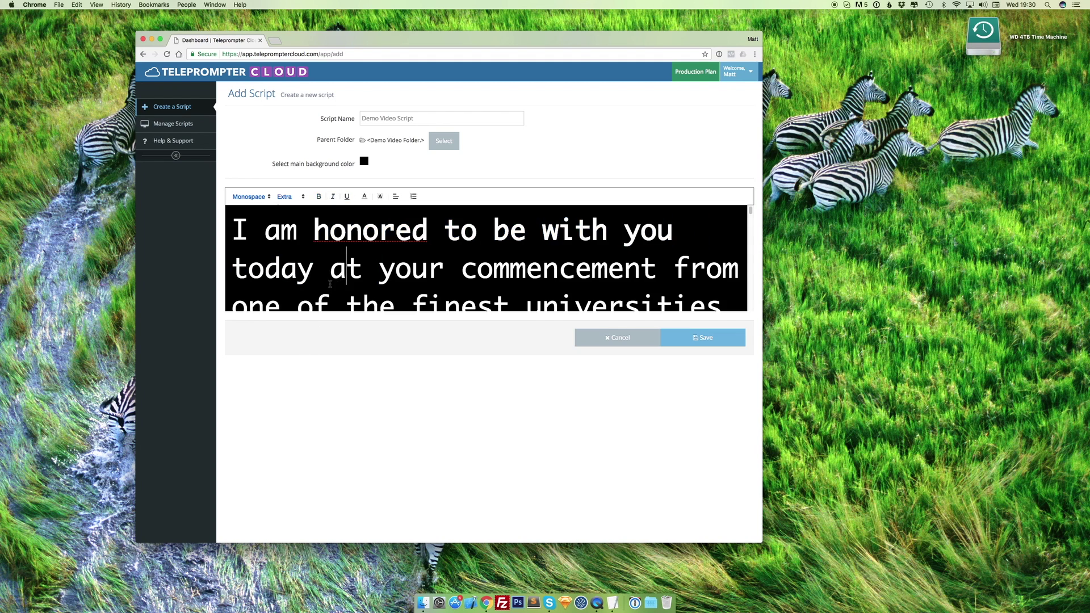
# Underline the words "your commencement" in the script's first sentence
pyautogui.moveTo(232, 266); pyautogui.dragTo(444, 267)
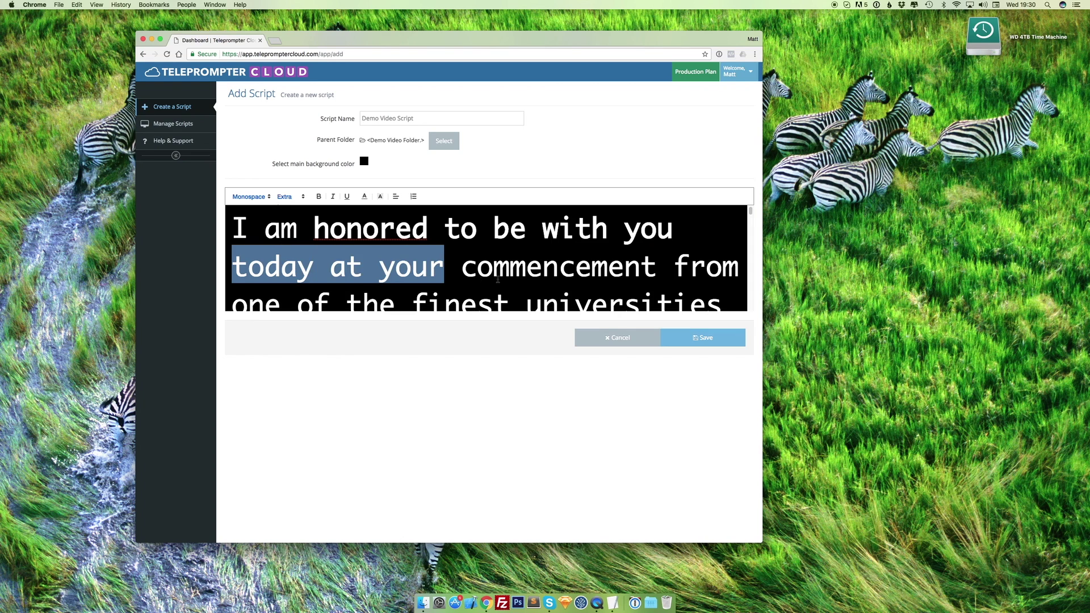
pyautogui.doubleClick(559, 267)
pyautogui.moveTo(560, 267); pyautogui.dragTo(435, 274)
pyautogui.click(346, 197)
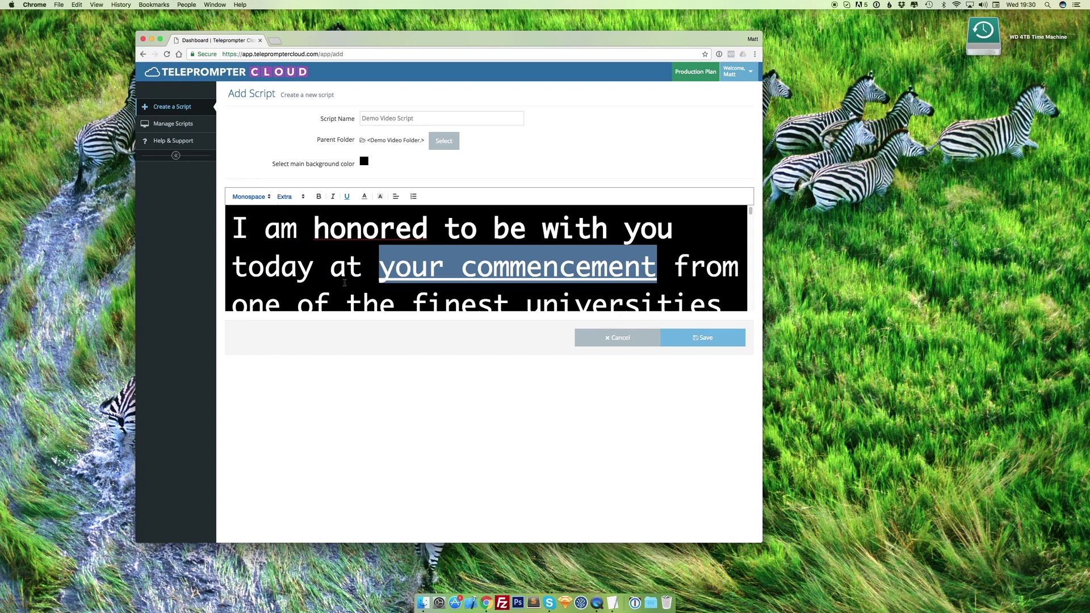
pyautogui.click(699, 271)
# Italicize the words "finest universities" in the script's first sentence
pyautogui.scroll(-2, 699, 271)
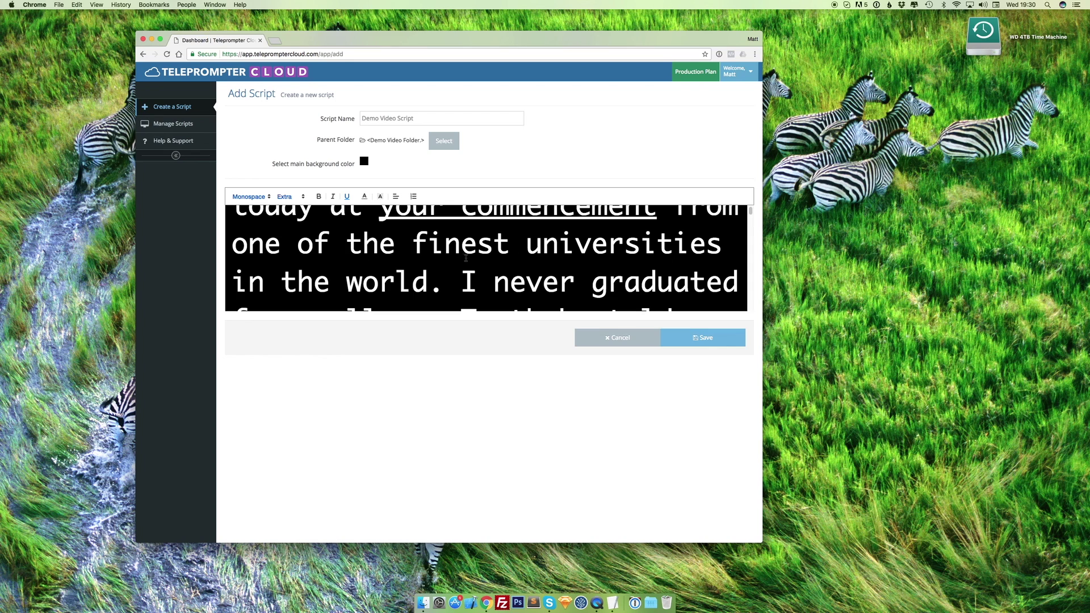
pyautogui.moveTo(412, 244); pyautogui.dragTo(722, 244)
pyautogui.click(332, 197)
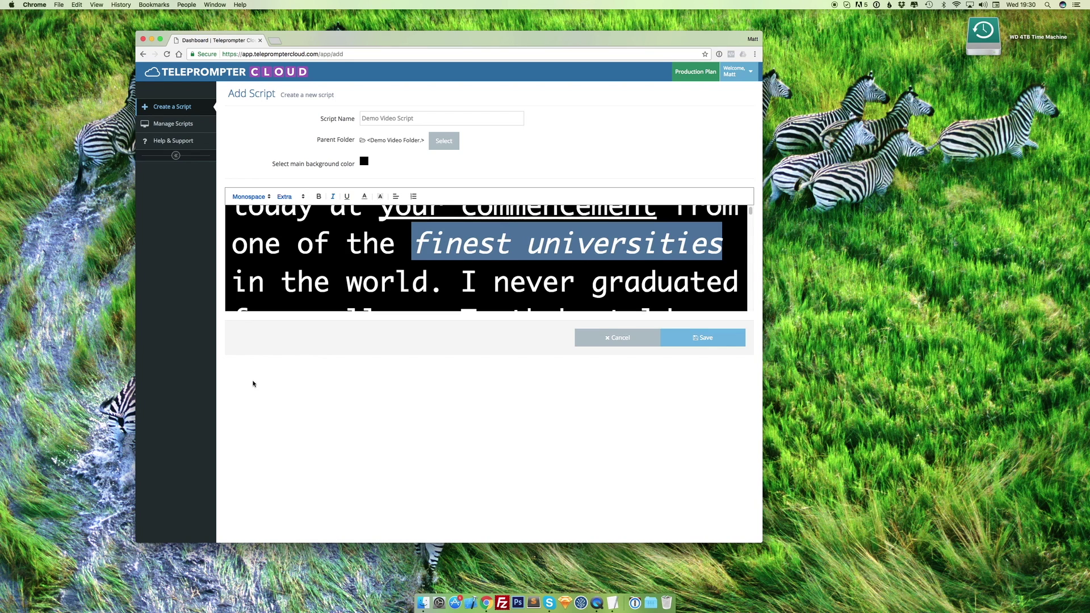
pyautogui.click(330, 285)
# Change the text color of the phrase "Truth be told" to red
pyautogui.scroll(-2, 329, 286)
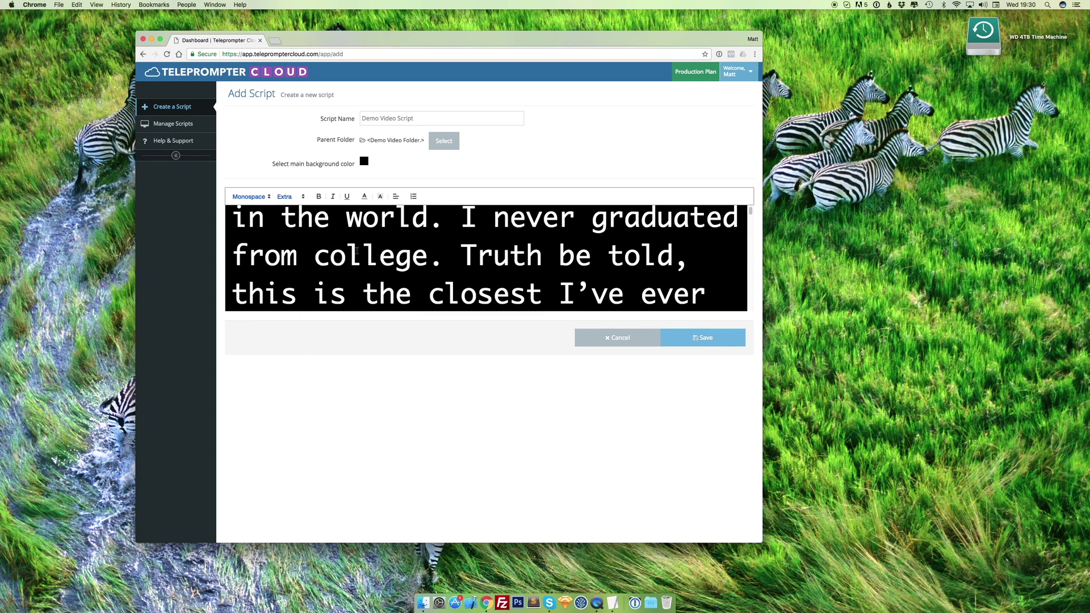
pyautogui.scroll(-1, 522, 272)
pyautogui.moveTo(461, 229); pyautogui.dragTo(673, 232)
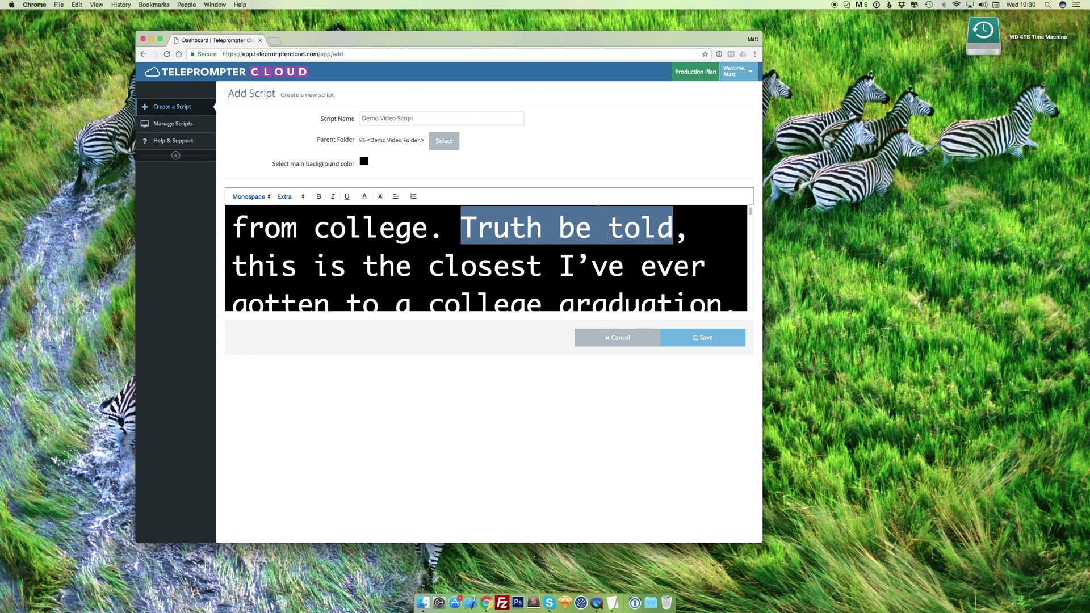
pyautogui.click(369, 200)
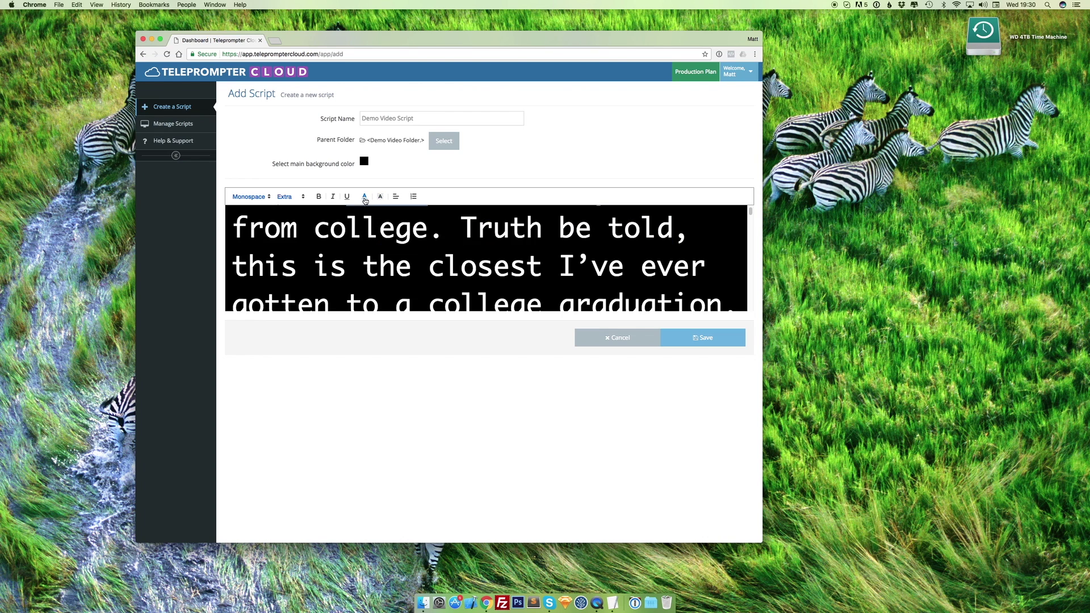
pyautogui.moveTo(461, 229); pyautogui.dragTo(543, 230)
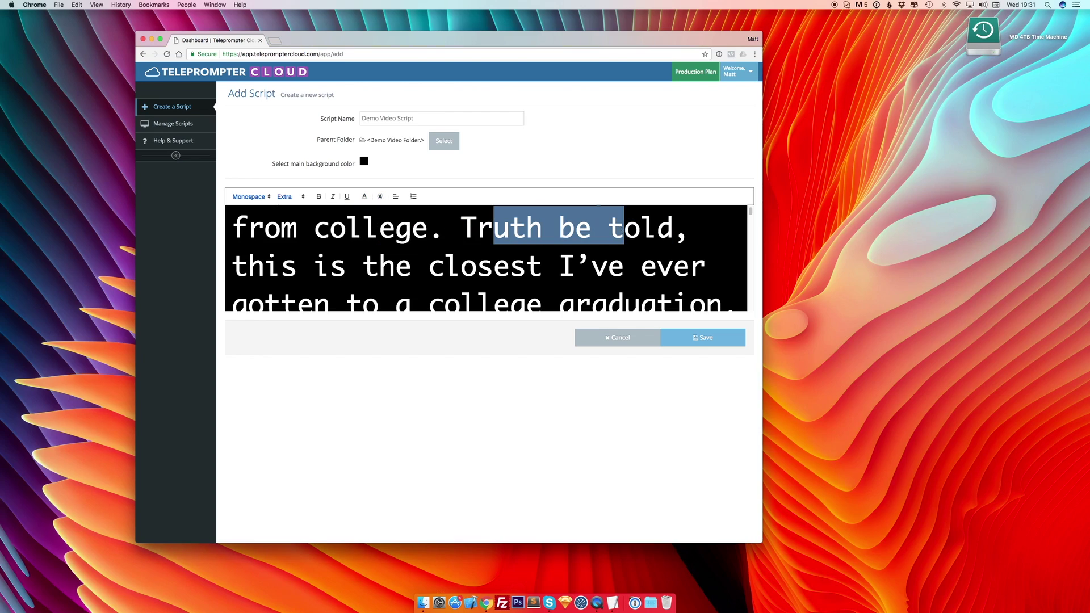
pyautogui.click(658, 234)
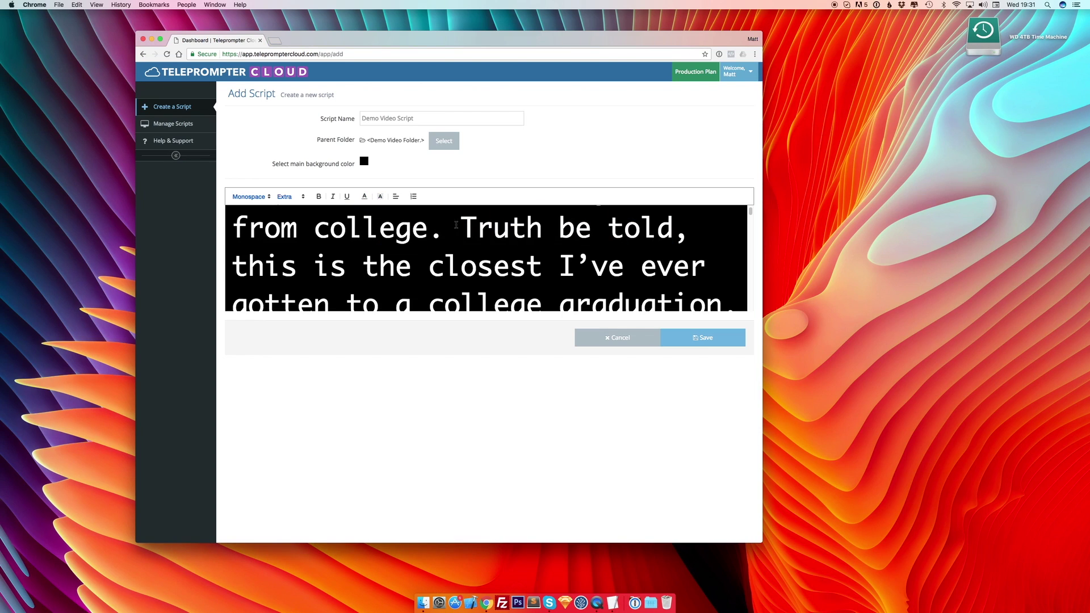
pyautogui.moveTo(461, 229); pyautogui.dragTo(673, 230)
pyautogui.click(367, 200)
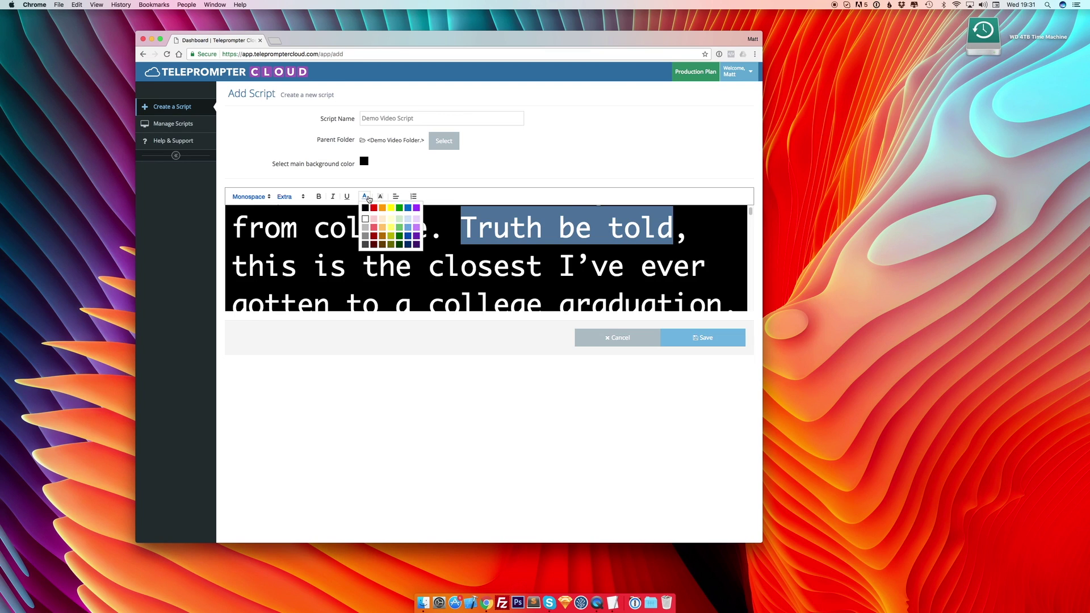
pyautogui.click(373, 212)
pyautogui.click(446, 255)
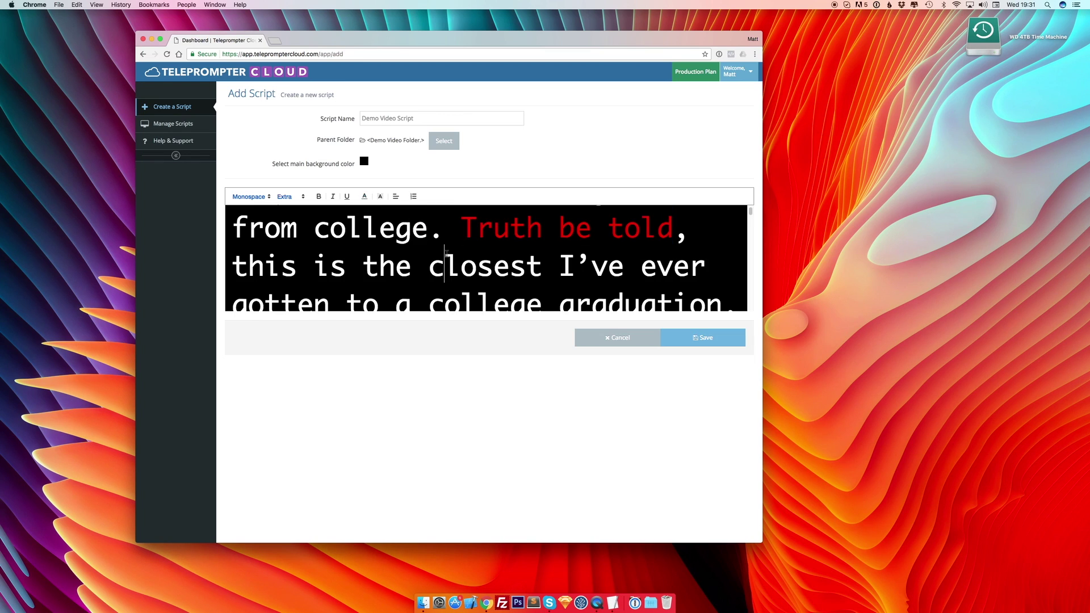
# Highlight the word "graduation" in the script with a green background color
pyautogui.scroll(-3, 401, 272)
pyautogui.scroll(-2, 401, 273)
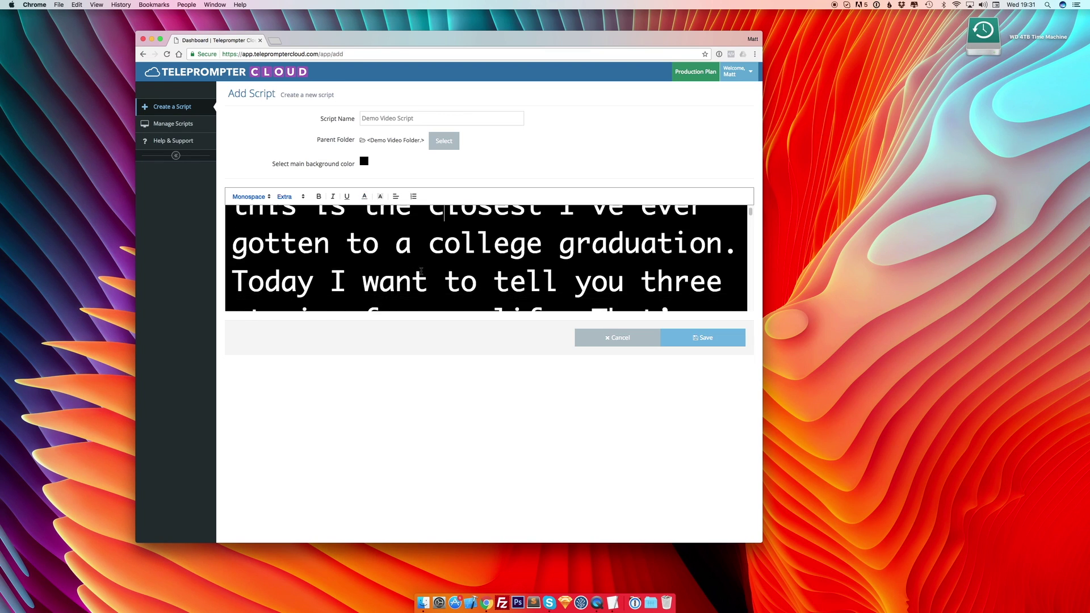
pyautogui.doubleClick(647, 239)
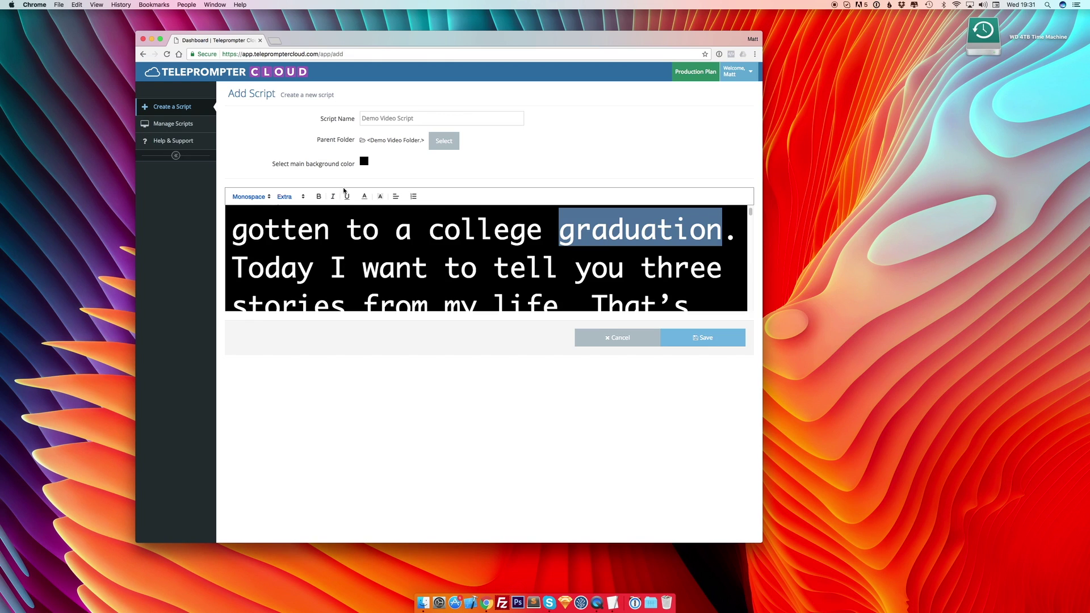
pyautogui.click(381, 197)
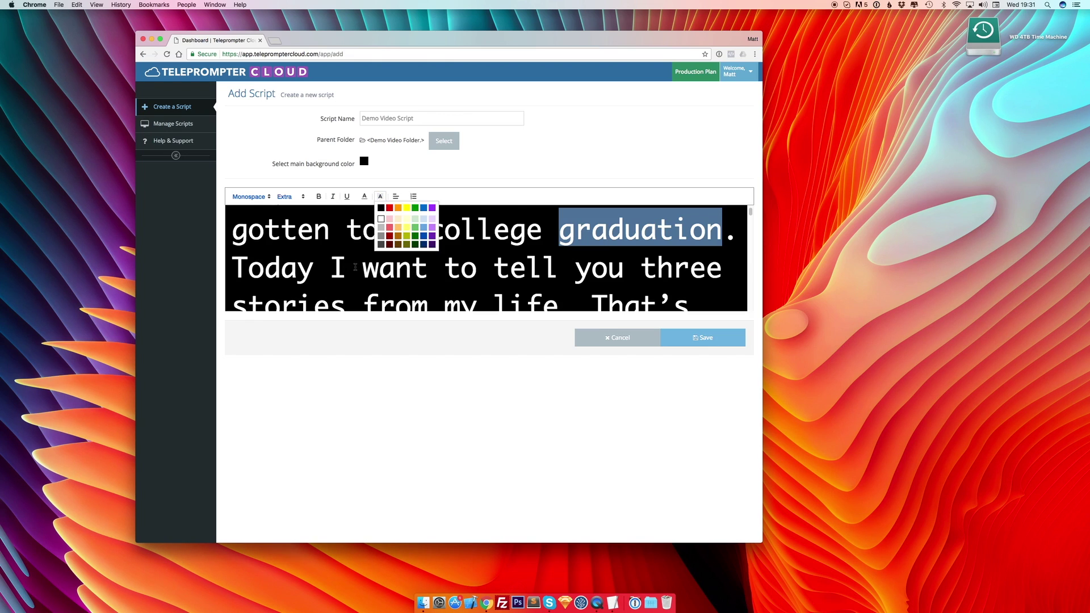
pyautogui.click(415, 228)
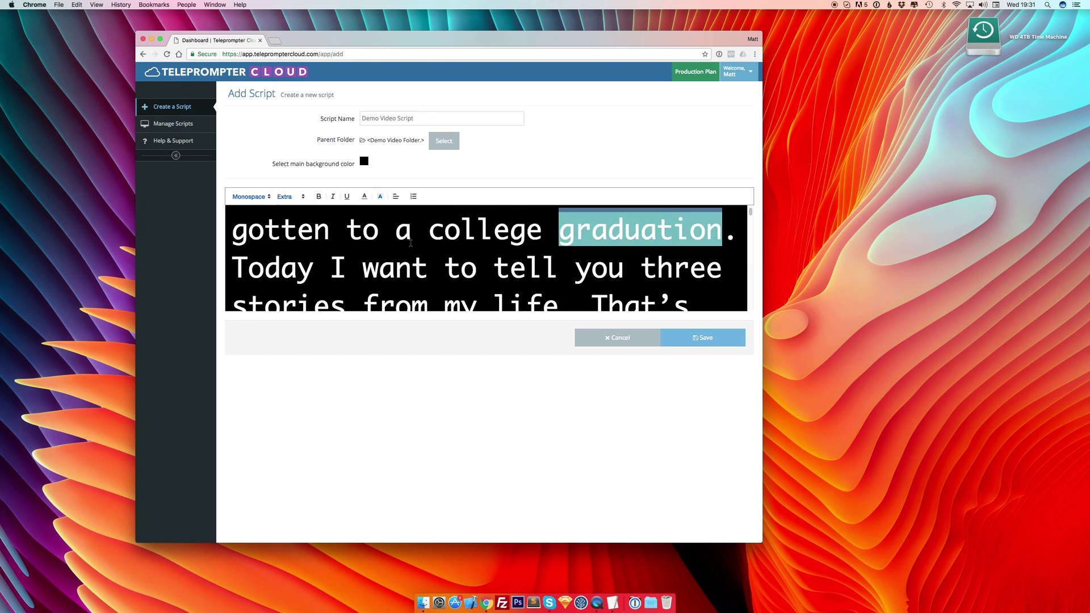
pyautogui.click(454, 256)
pyautogui.scroll(-3, 454, 256)
pyautogui.scroll(4, 449, 258)
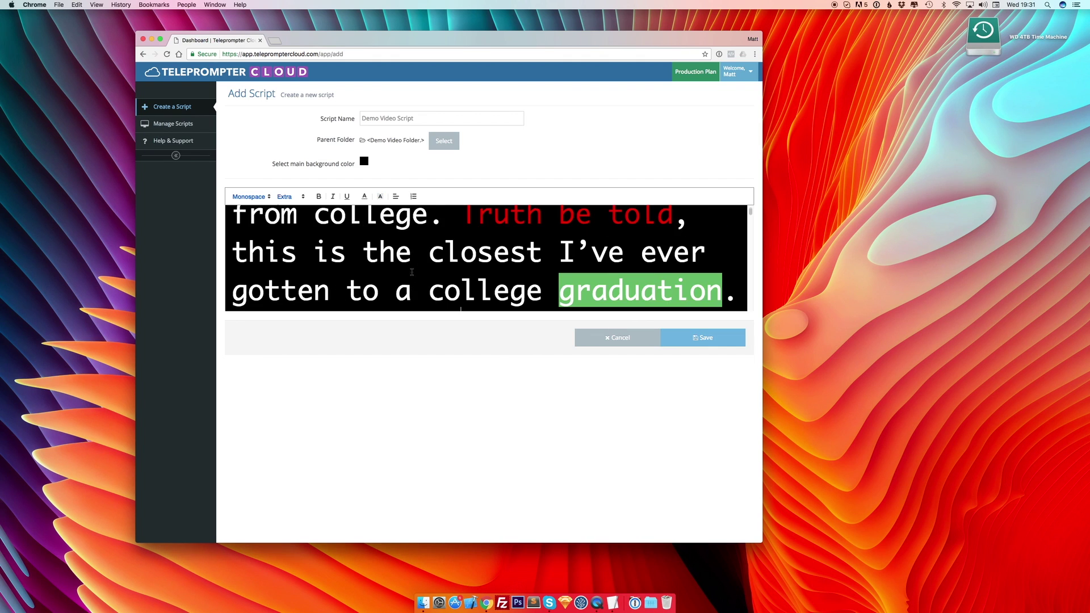
pyautogui.click(416, 268)
pyautogui.press('super+a')
pyautogui.click(395, 196)
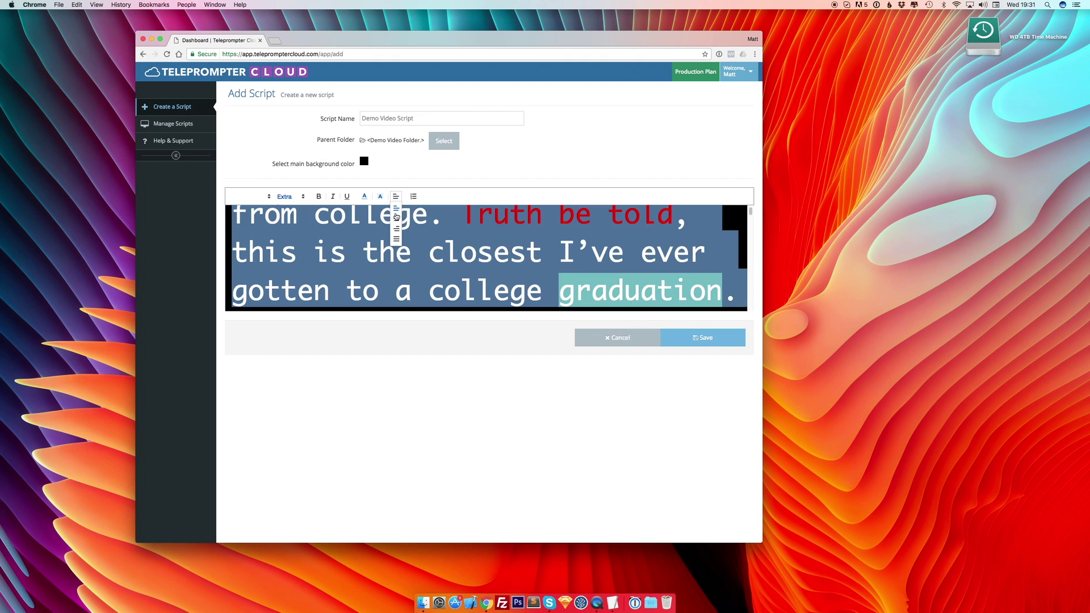
pyautogui.click(477, 253)
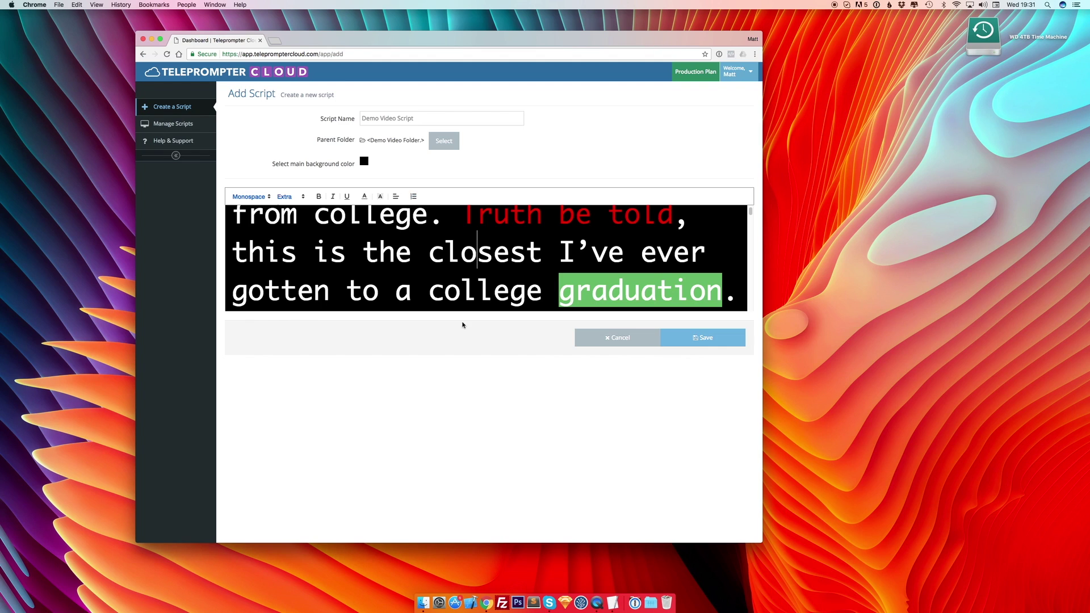
# Save the new Demo Video Script
pyautogui.scroll(5, 398, 256)
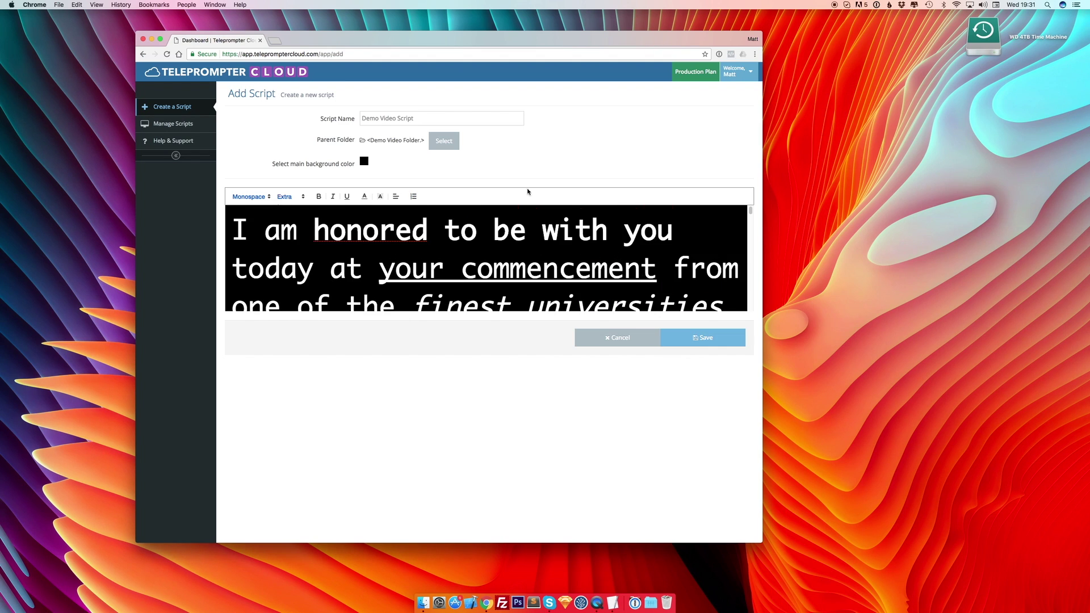
pyautogui.click(717, 337)
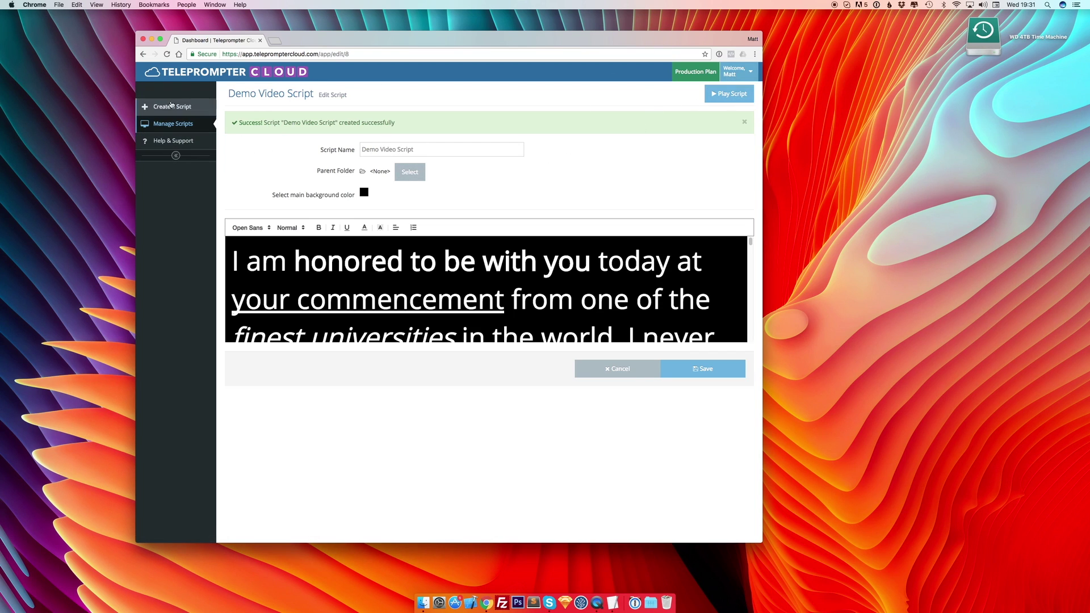
# Open Demo Video Script from the Demo Video Folder in the teleprompter player
pyautogui.click(170, 123)
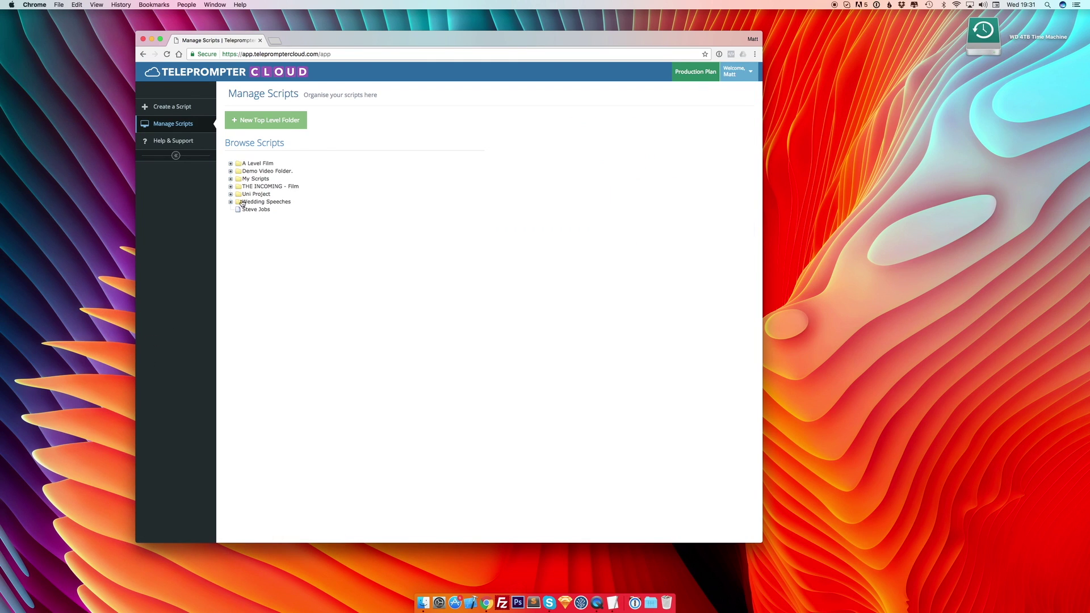
pyautogui.click(231, 171)
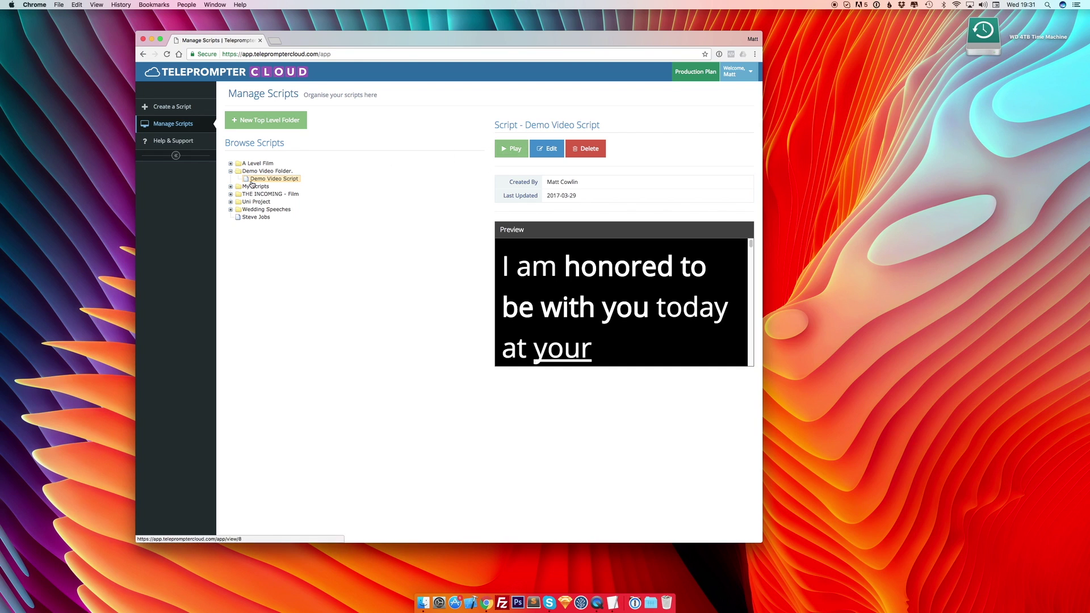
pyautogui.click(511, 149)
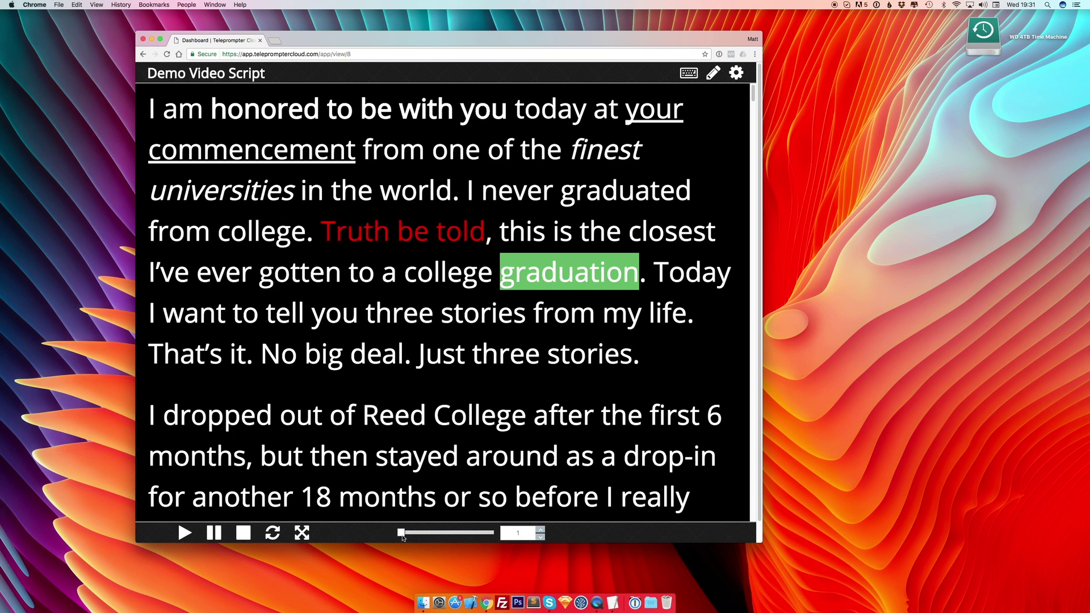
# Play the script at scroll speed 4, lower the speed to 2 and pause playback
pyautogui.moveTo(402, 538); pyautogui.dragTo(412, 536)
pyautogui.click(185, 533)
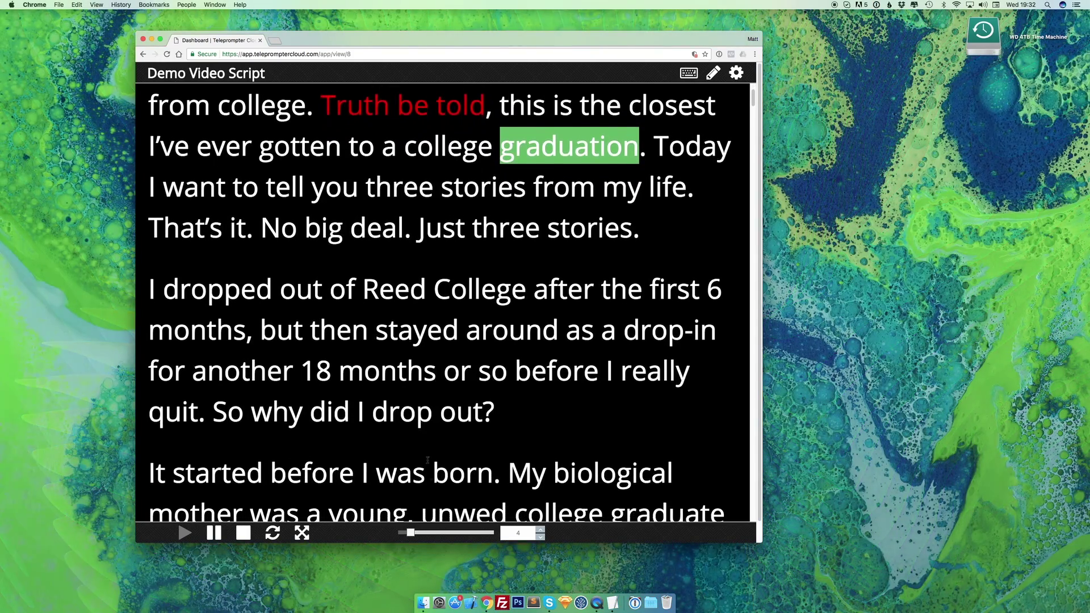
pyautogui.moveTo(410, 533)
pyautogui.mouseDown()
pyautogui.moveTo(474, 538)
pyautogui.moveTo(405, 538)
pyautogui.mouseUp()
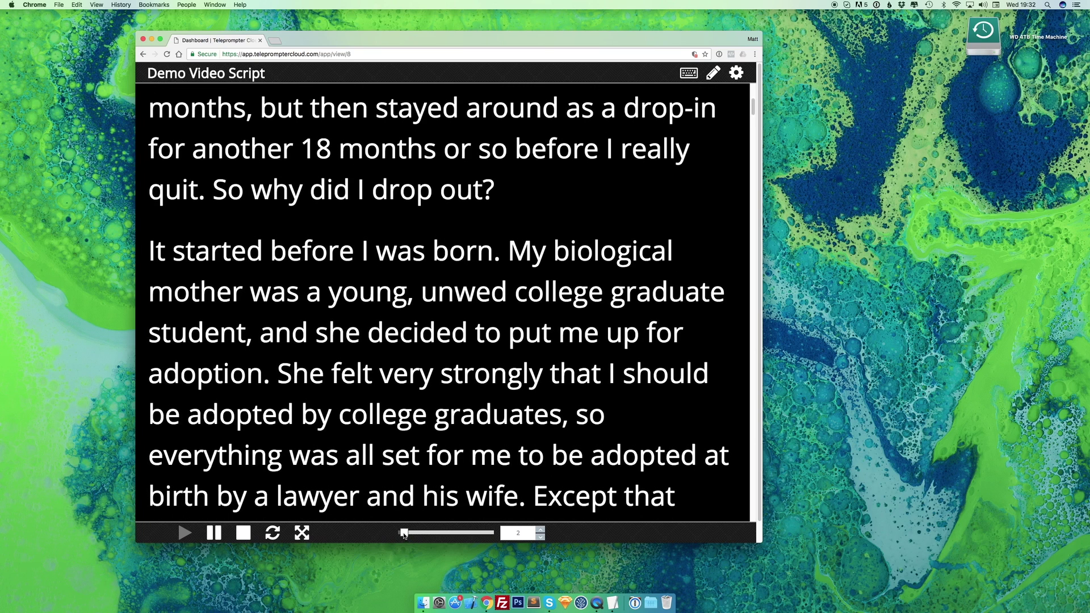
pyautogui.click(213, 534)
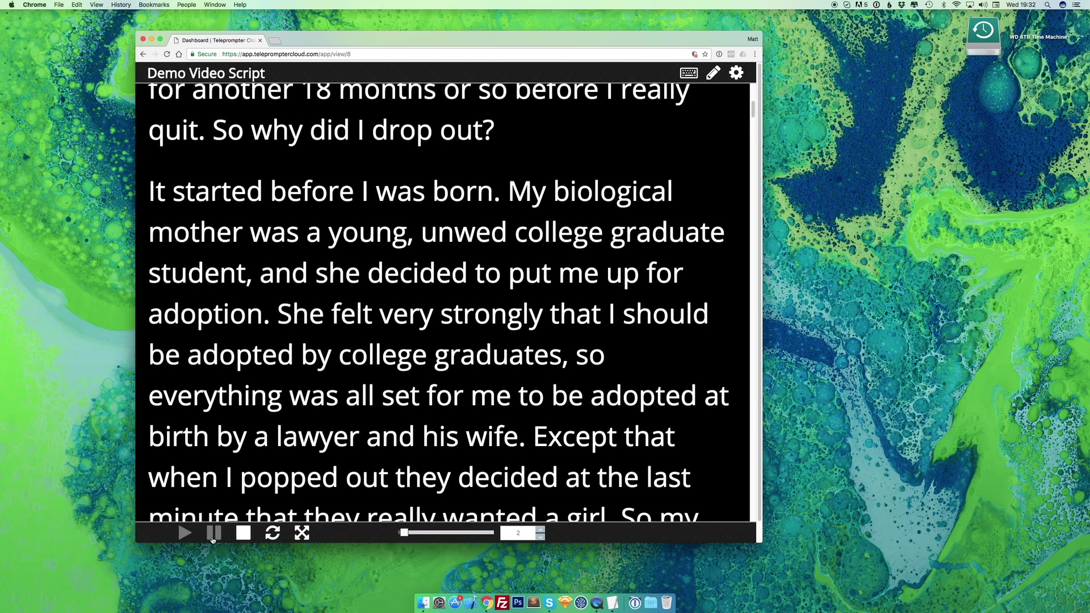
# Review the remote control key mappings for the teleprompter functions and save them
pyautogui.click(688, 73)
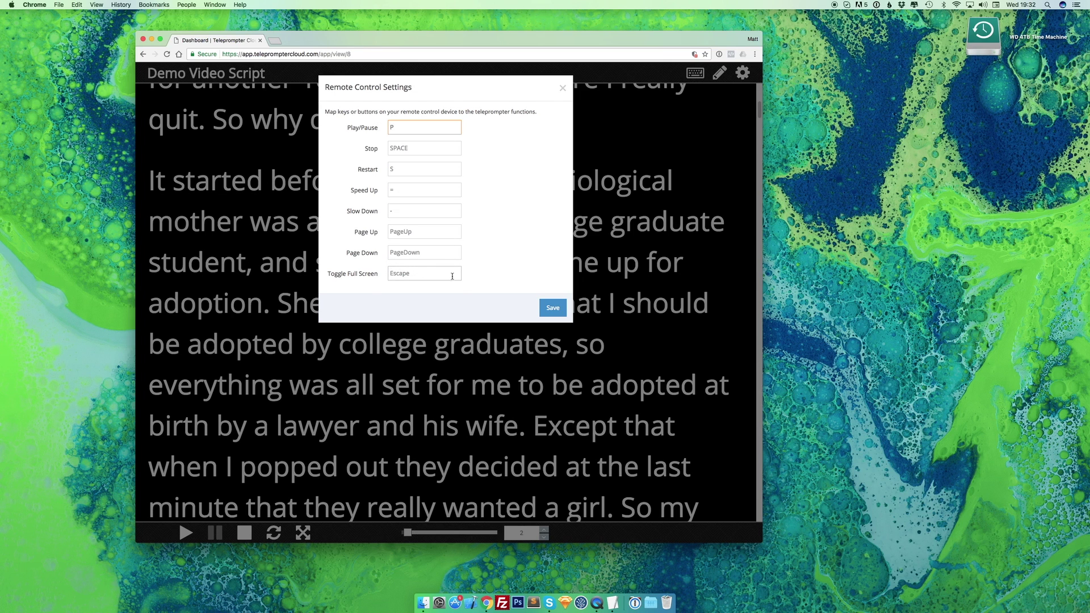
pyautogui.click(550, 310)
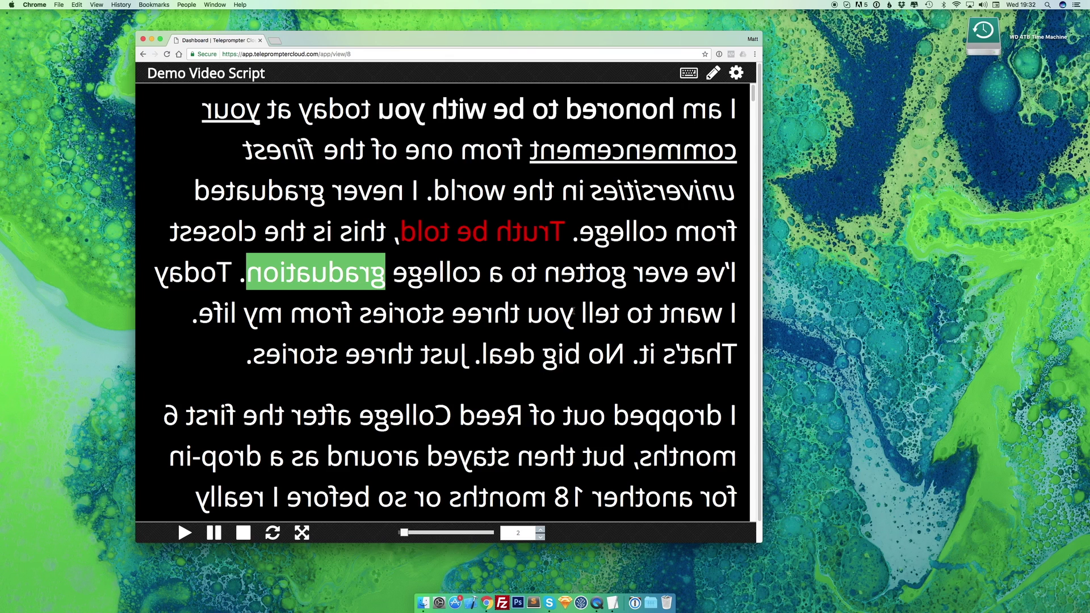
# Turn off Mirror Mode in the teleprompter settings and save the change
pyautogui.click(737, 74)
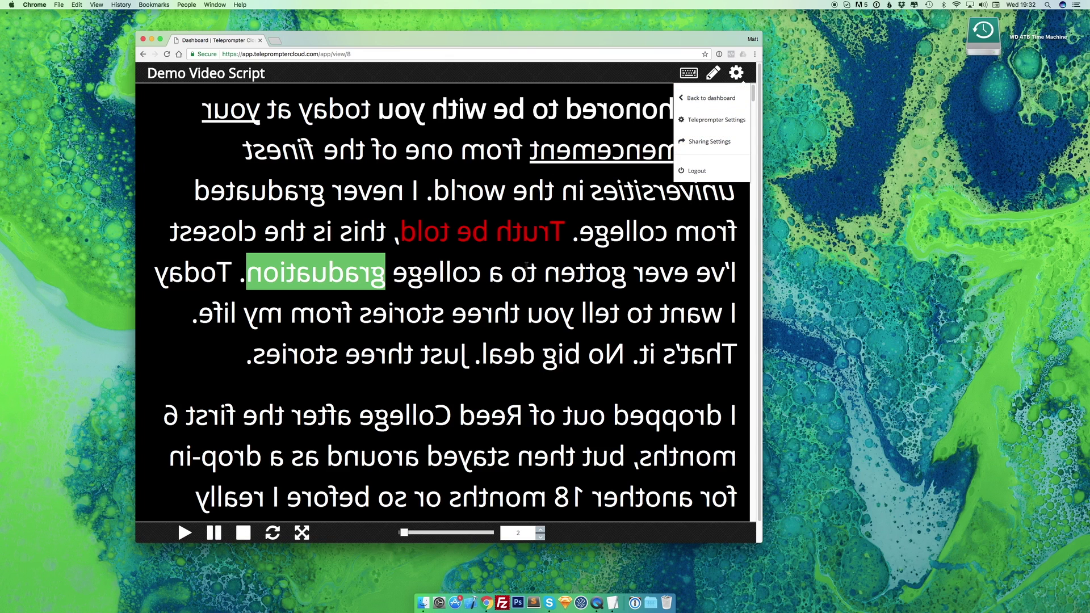
pyautogui.click(709, 120)
pyautogui.click(422, 111)
pyautogui.click(552, 167)
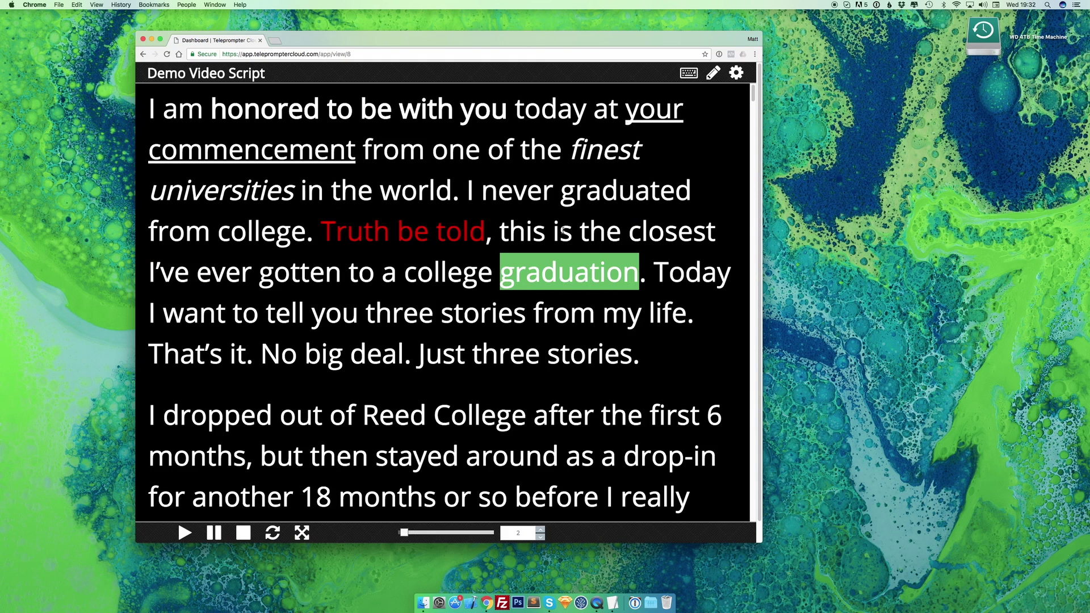
# Start playback with the remote control key and raise the scroll speed to 15 while the script runs
pyautogui.press('space')
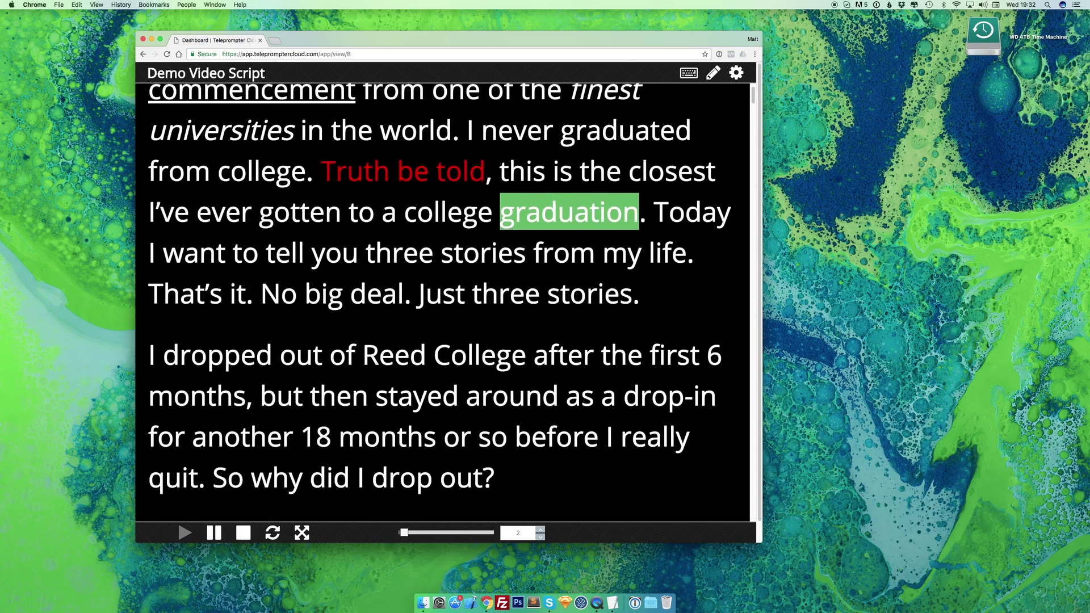
pyautogui.press('Up')
pyautogui.press('Up')
pyautogui.press('Up')
pyautogui.press('Up')
pyautogui.press('Up')
pyautogui.press('Up')
pyautogui.press('Up')
pyautogui.press('Up')
pyautogui.press('Up')
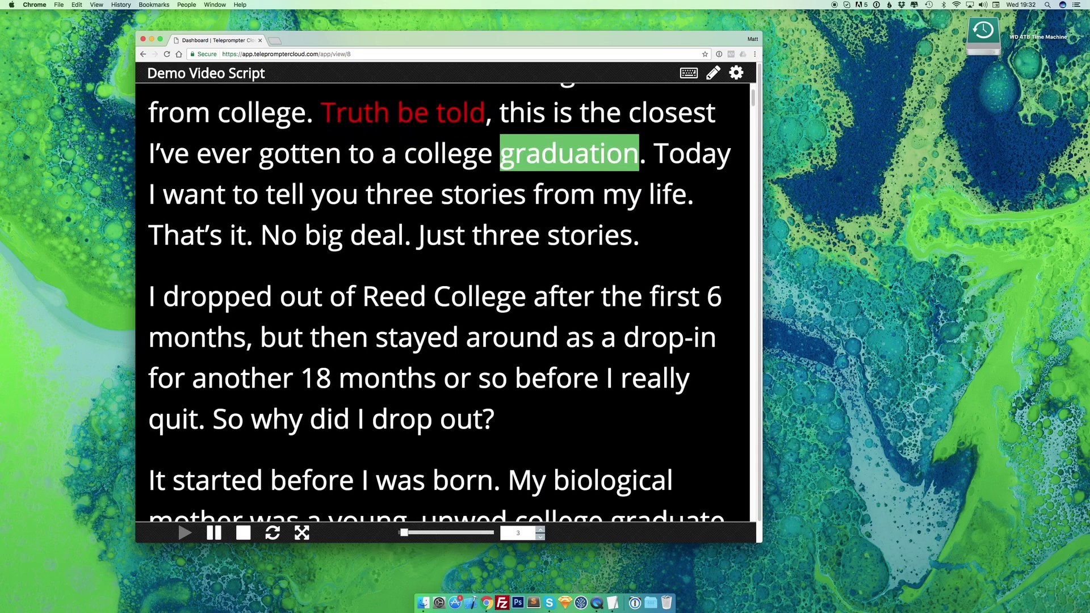
pyautogui.press('Up')
pyautogui.press('Up')
pyautogui.press('Up')
pyautogui.press('Up')
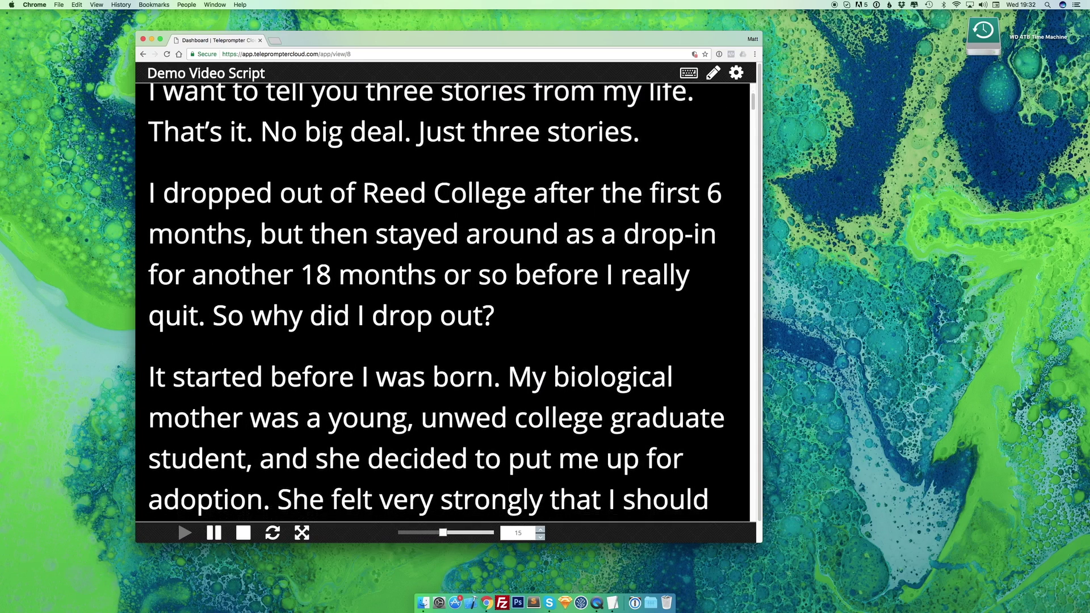
# Lower the scroll speed to 5 during playback and stop the script
pyautogui.press('Down')
pyautogui.press('Down')
pyautogui.press('Down')
pyautogui.press('Down')
pyautogui.press('Down')
pyautogui.press('Down')
pyautogui.press('Down')
pyautogui.press('Down')
pyautogui.press('Down')
pyautogui.press('Down')
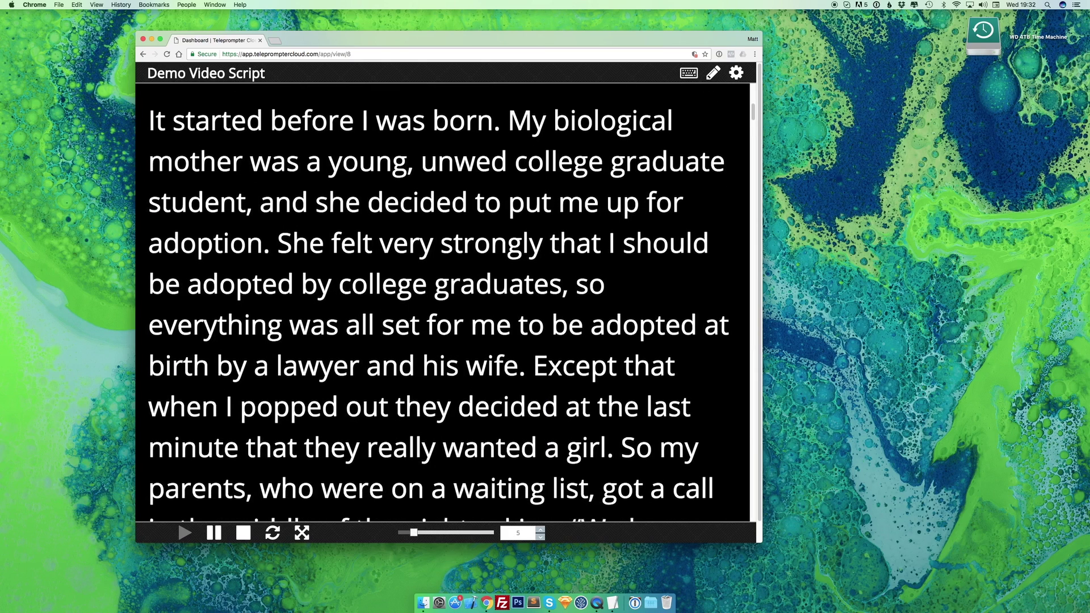
pyautogui.press('Escape')
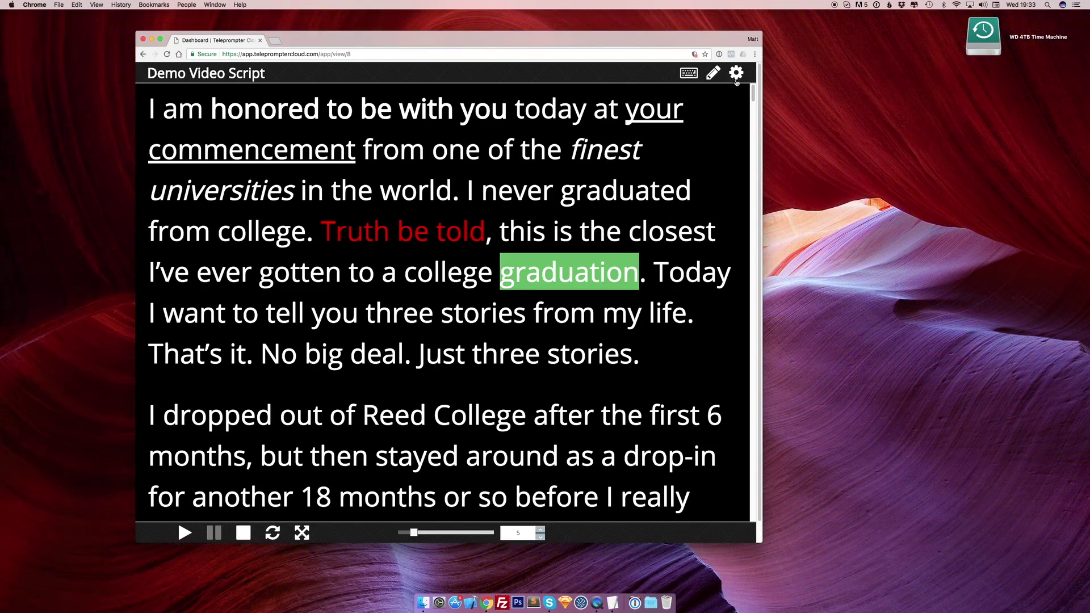
# Turn on Mirror Mode in the teleprompter settings and save so the script text is mirrored
pyautogui.click(736, 74)
pyautogui.click(709, 117)
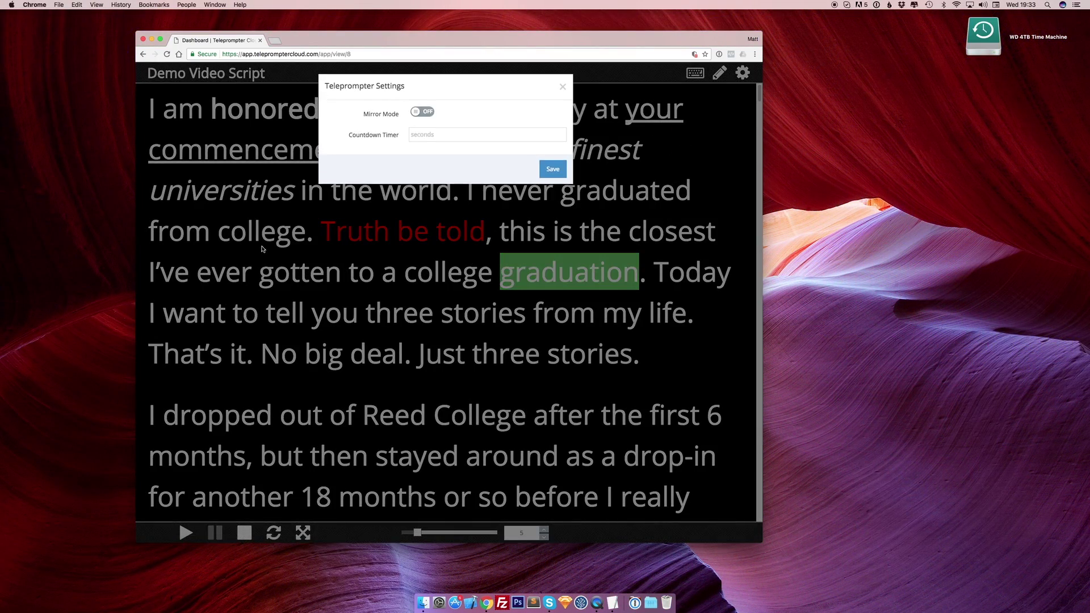
pyautogui.click(419, 113)
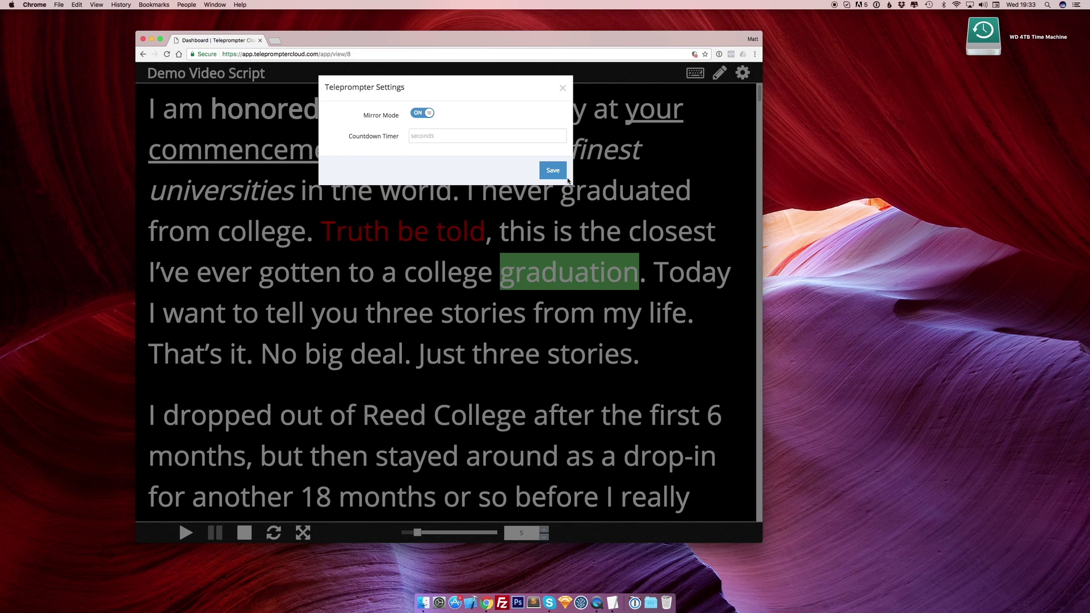
pyautogui.click(553, 171)
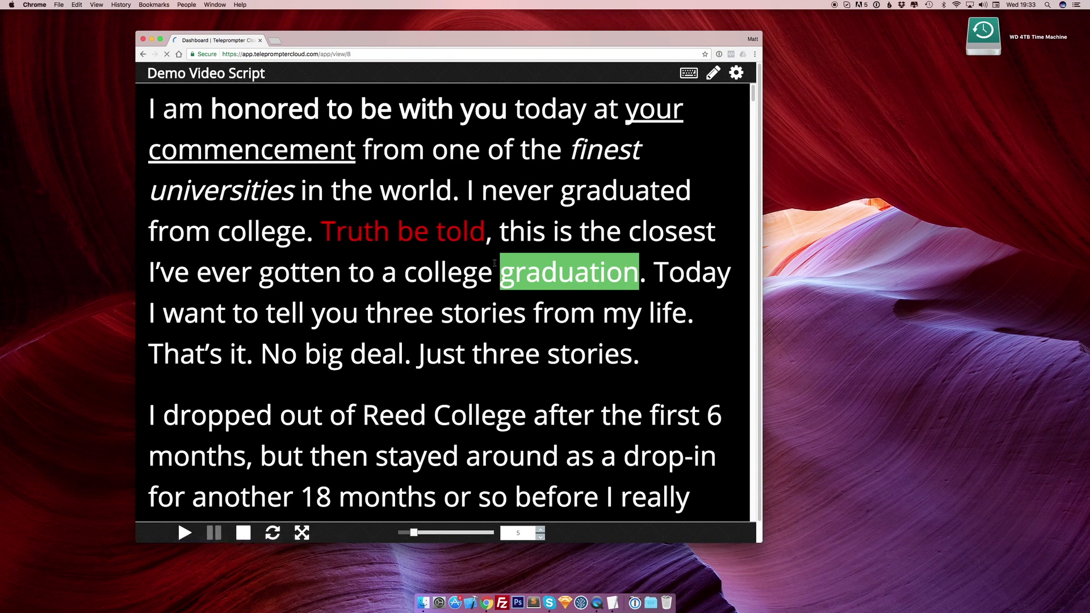
# Move the browser window toward the screen's upper-left corner and enlarge it in width and height
pyautogui.moveTo(381, 41); pyautogui.dragTo(363, 33)
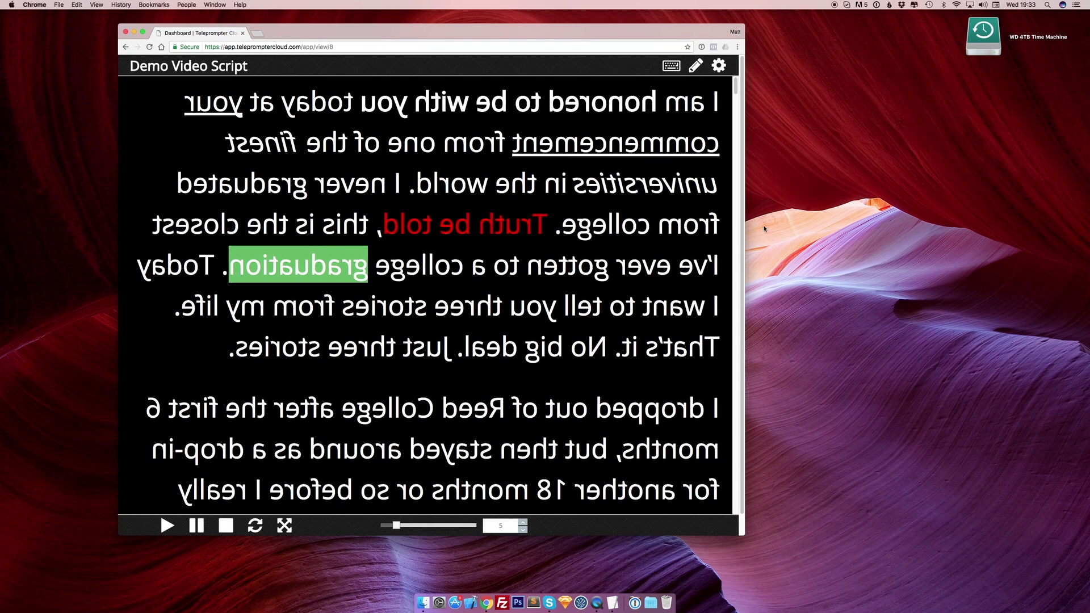
pyautogui.moveTo(744, 221); pyautogui.dragTo(874, 228)
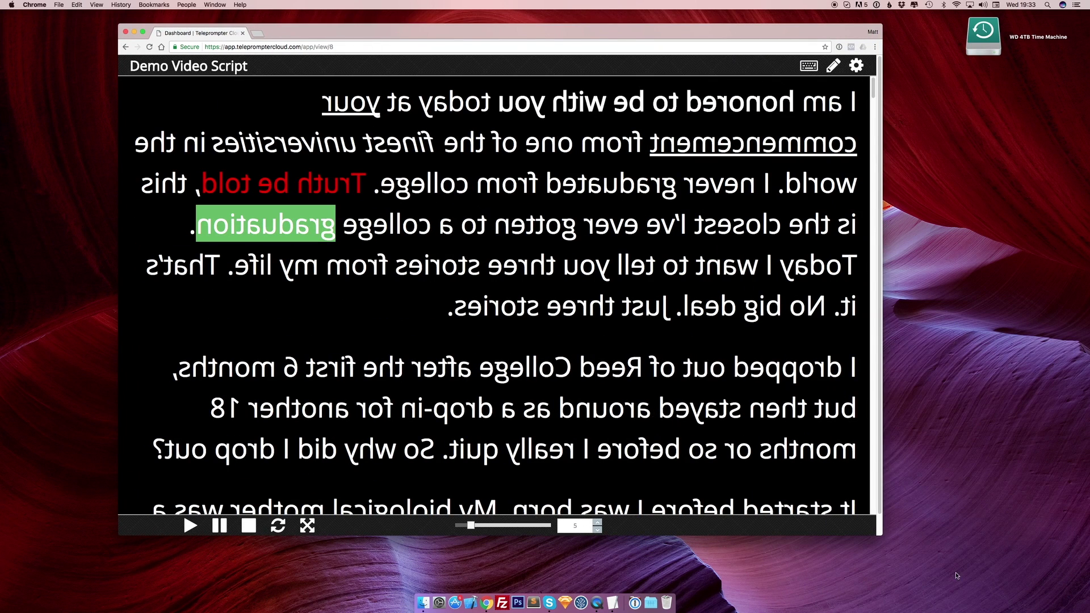
pyautogui.moveTo(879, 537)
pyautogui.mouseDown()
pyautogui.moveTo(903, 559)
pyautogui.moveTo(896, 549)
pyautogui.mouseUp()
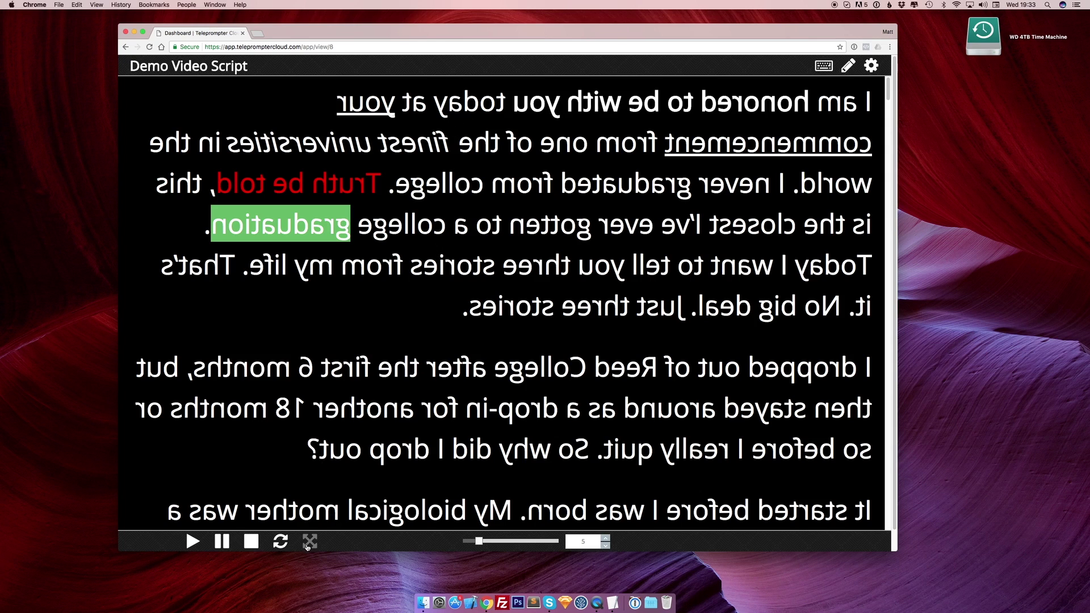
# Play the mirrored script and restart it from the beginning
pyautogui.click(192, 541)
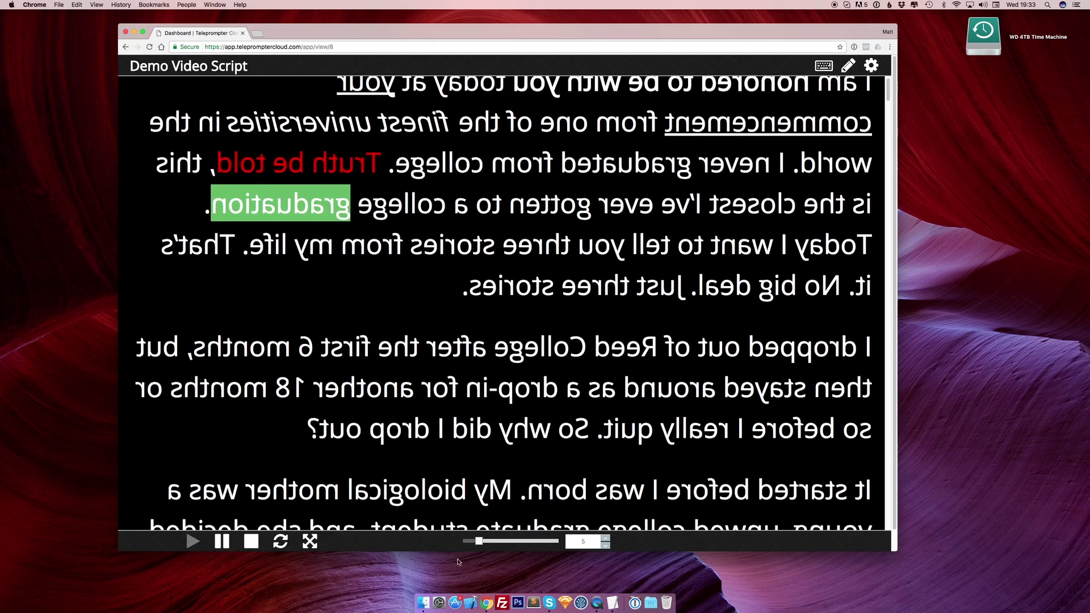
pyautogui.click(280, 542)
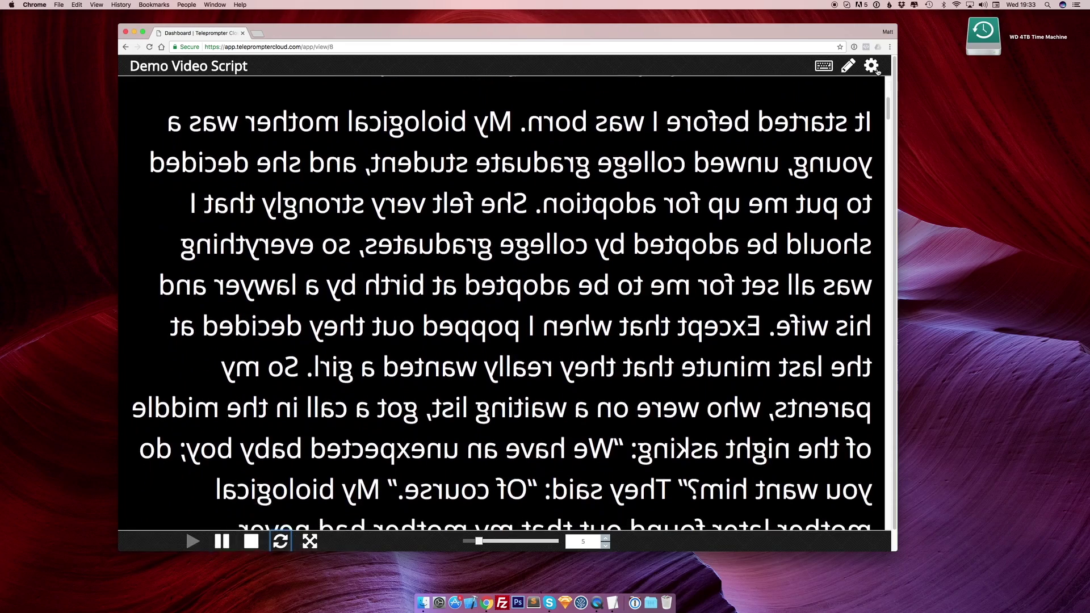
# Switch Mirror Mode back off in the teleprompter settings so the script reads normally
pyautogui.click(877, 67)
pyautogui.click(865, 85)
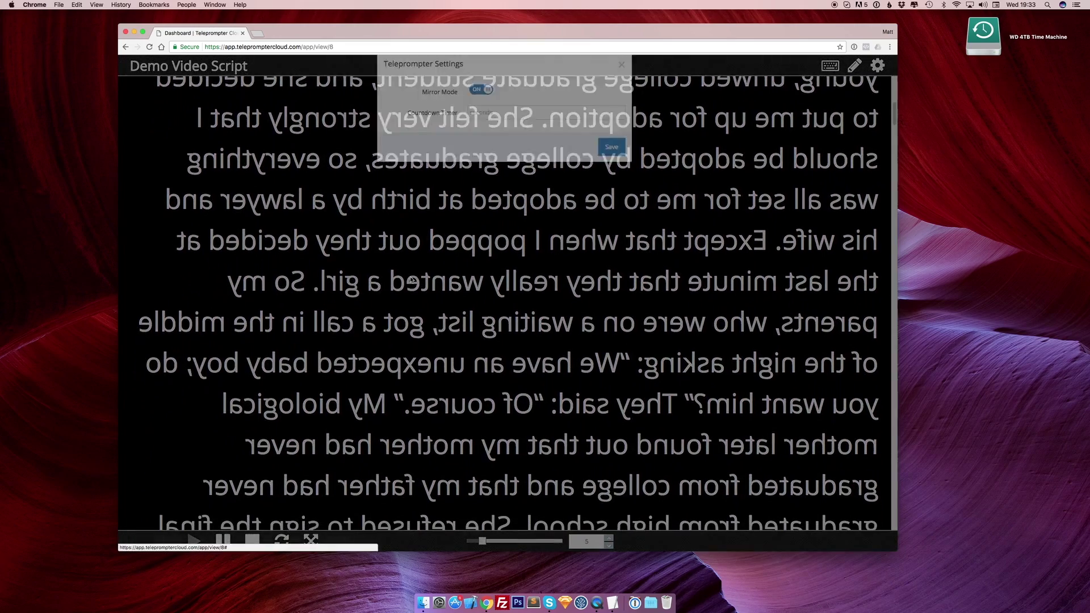
pyautogui.click(457, 382)
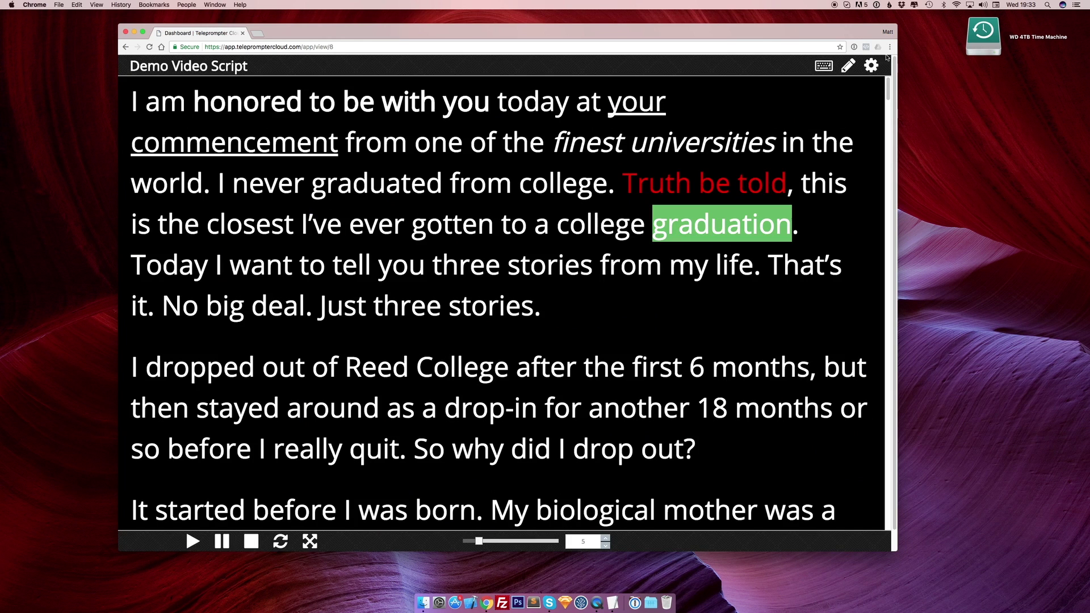
# Set the countdown timer to 4 seconds in the teleprompter settings, save, and play the script to test it
pyautogui.click(872, 66)
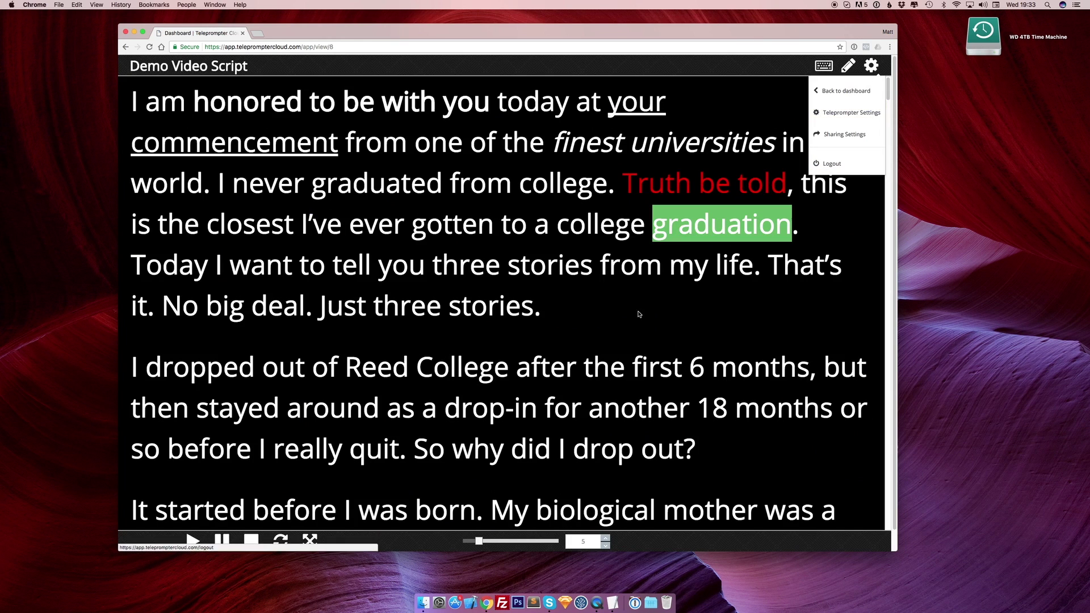
pyautogui.click(844, 113)
pyautogui.click(472, 129)
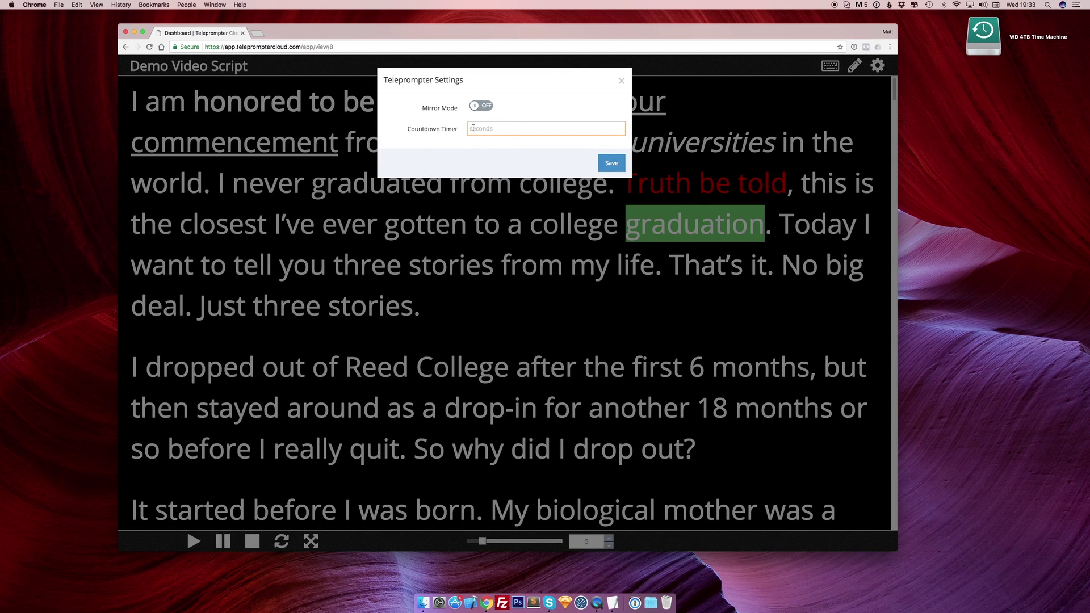
pyautogui.write('1')
pyautogui.press('BackSpace')
pyautogui.press('BackSpace')
pyautogui.write('4')
pyautogui.click(611, 163)
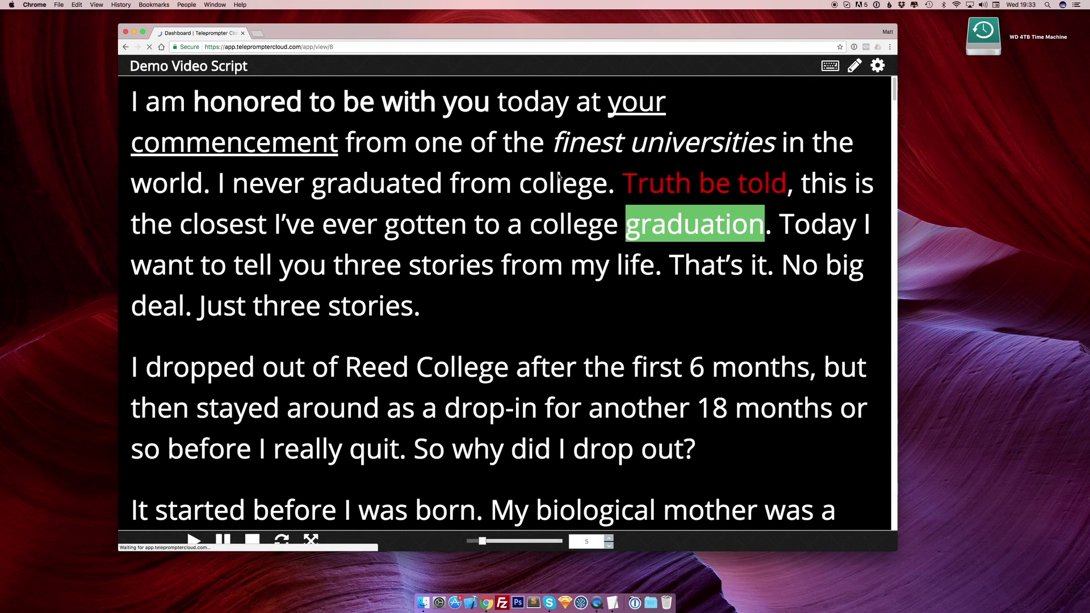
pyautogui.click(193, 541)
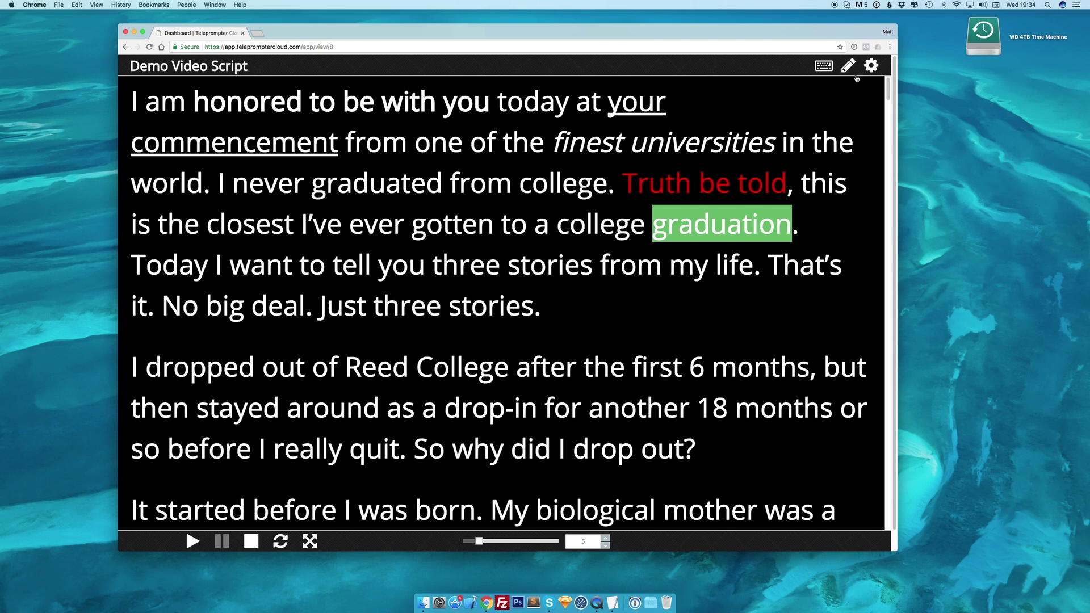
# Turn on Share Script in the script's sharing settings and open the shareable link in a new tab
pyautogui.click(871, 66)
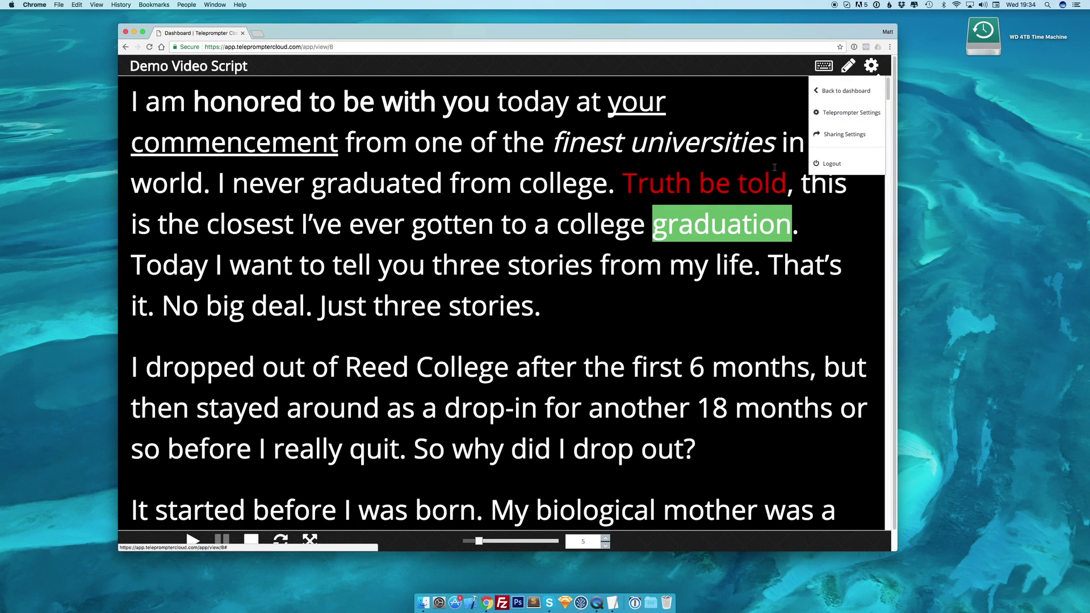
pyautogui.click(829, 134)
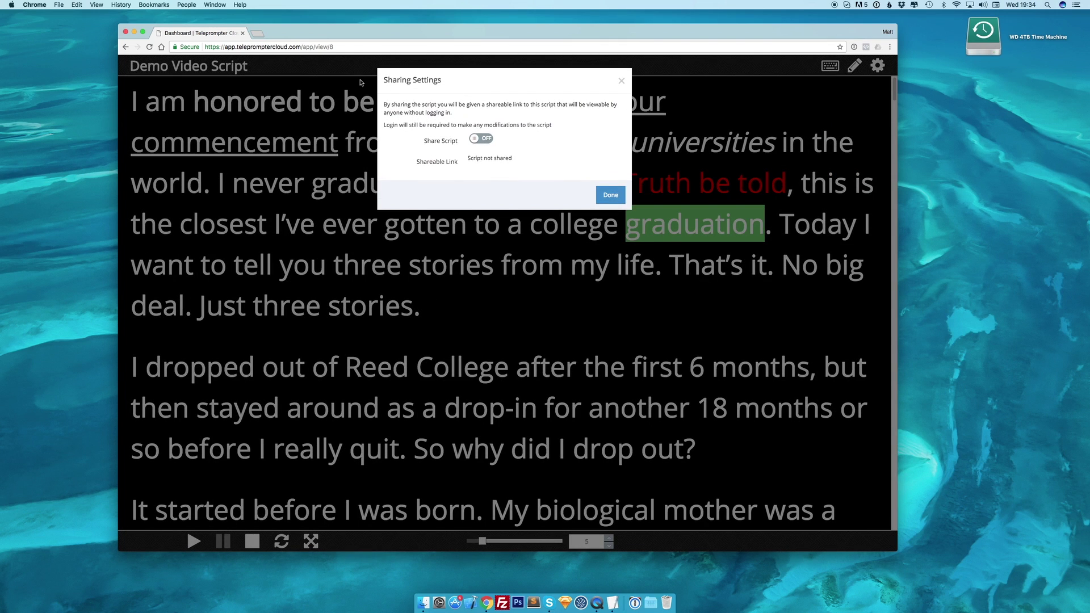
pyautogui.click(480, 140)
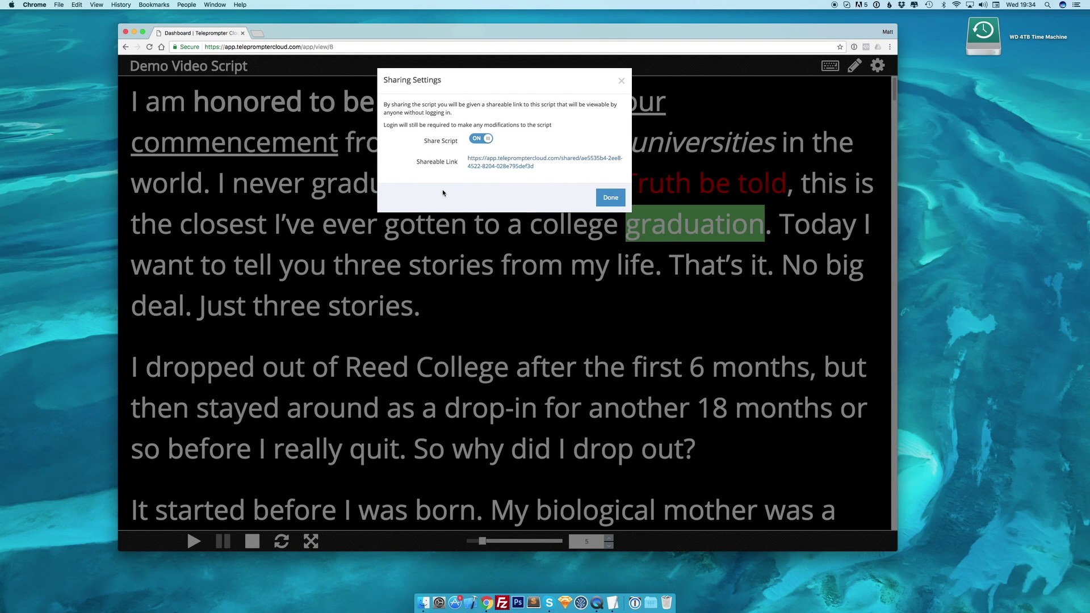
pyautogui.rightClick(513, 170)
pyautogui.click(499, 175)
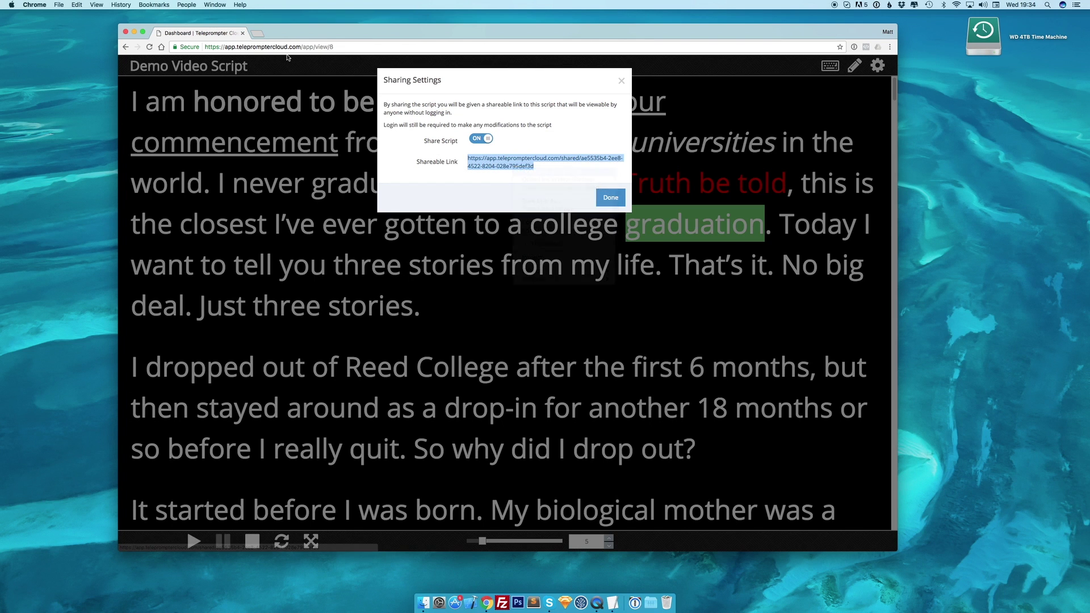
pyautogui.hotkey('ctrl', 'Tab')
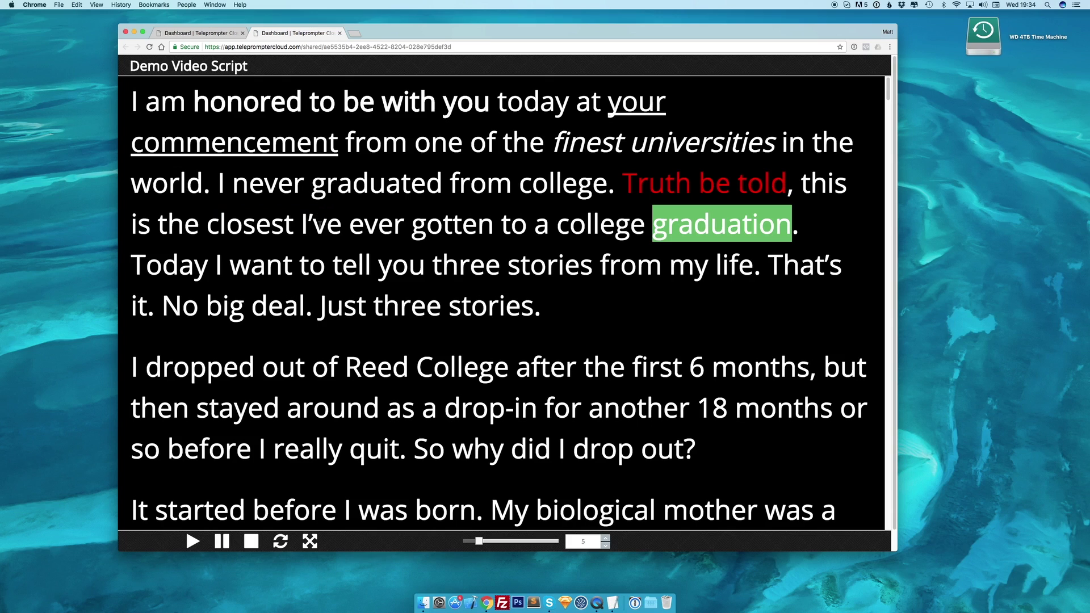
# Look through and play the shared copy of the script, then close its tab and the sharing settings
pyautogui.scroll(-2, 295, 338)
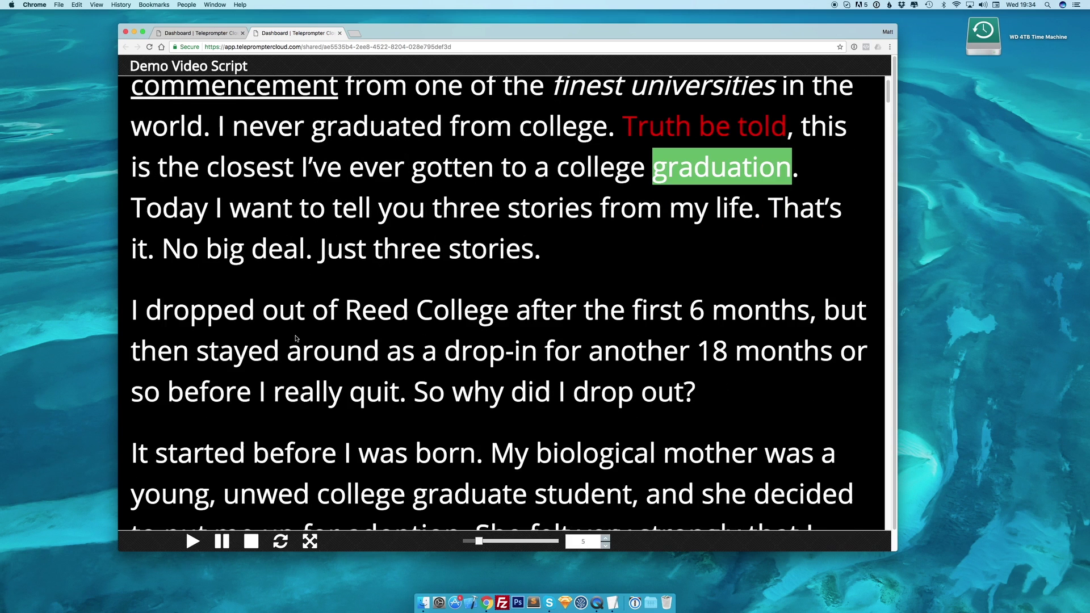
pyautogui.scroll(2, 236, 483)
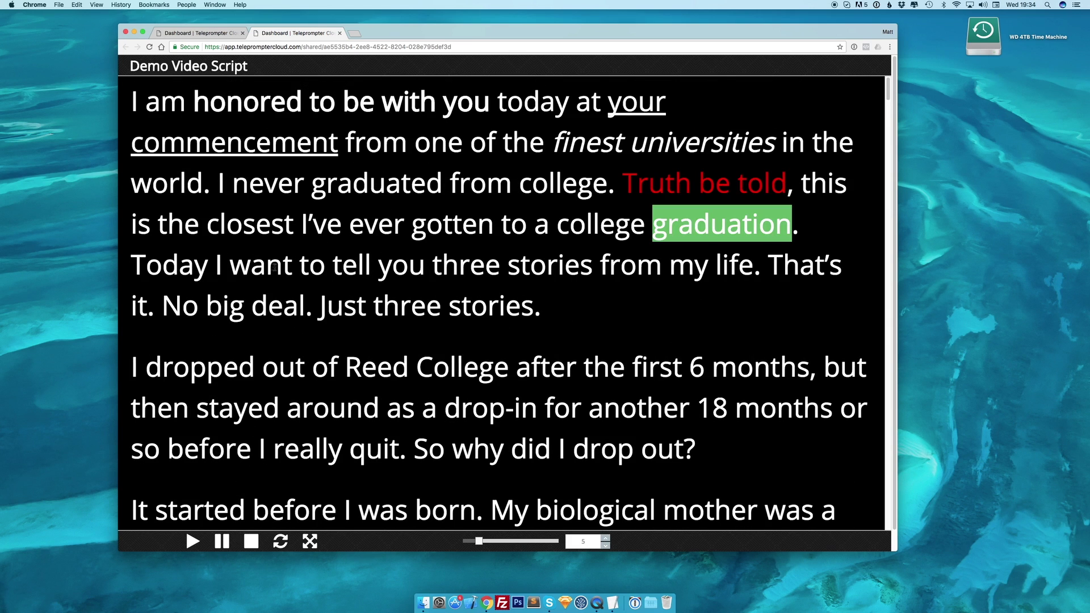
pyautogui.click(188, 539)
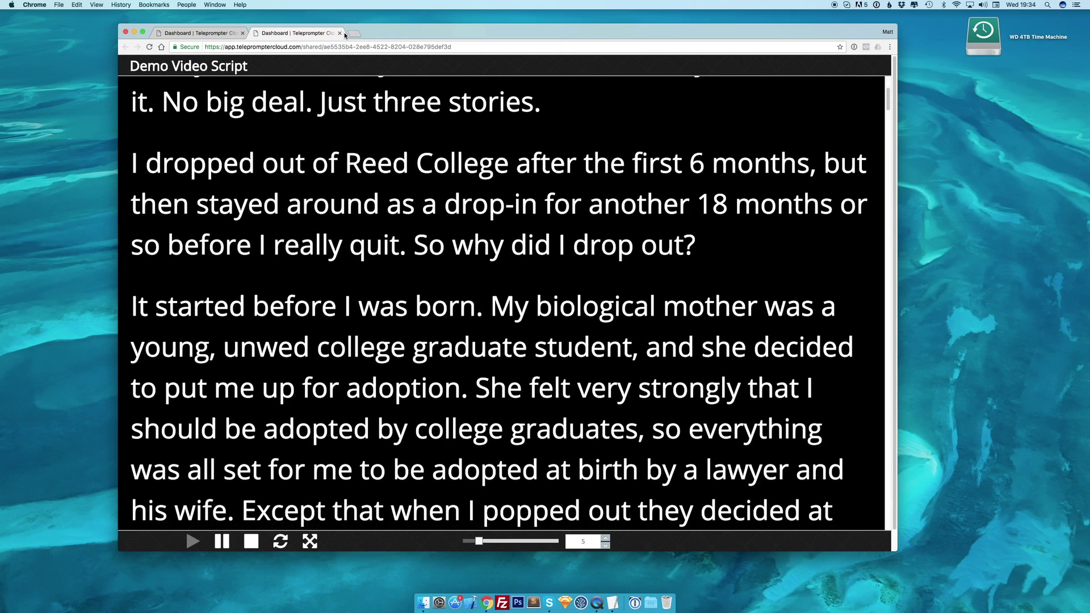
pyautogui.press('super+w')
pyautogui.click(614, 200)
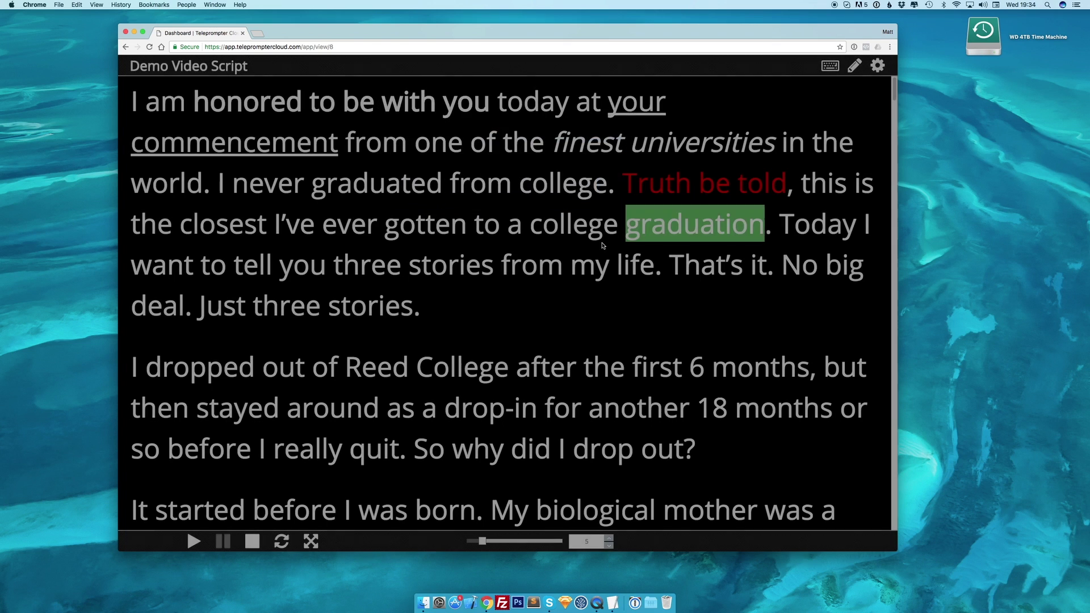
# Return from the script player to the Manage Scripts dashboard
pyautogui.click(869, 67)
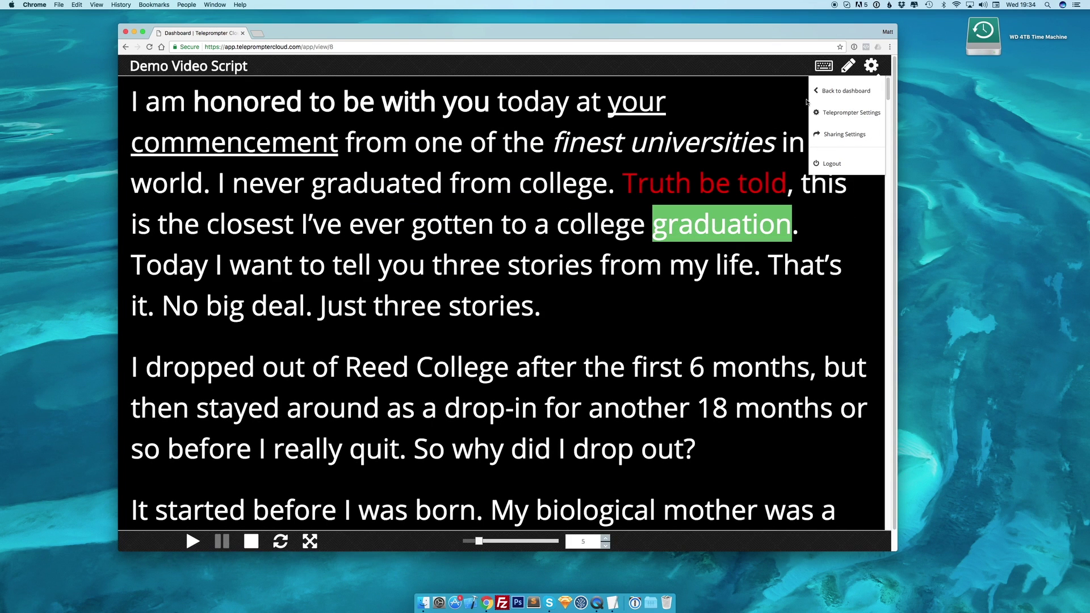
pyautogui.click(846, 90)
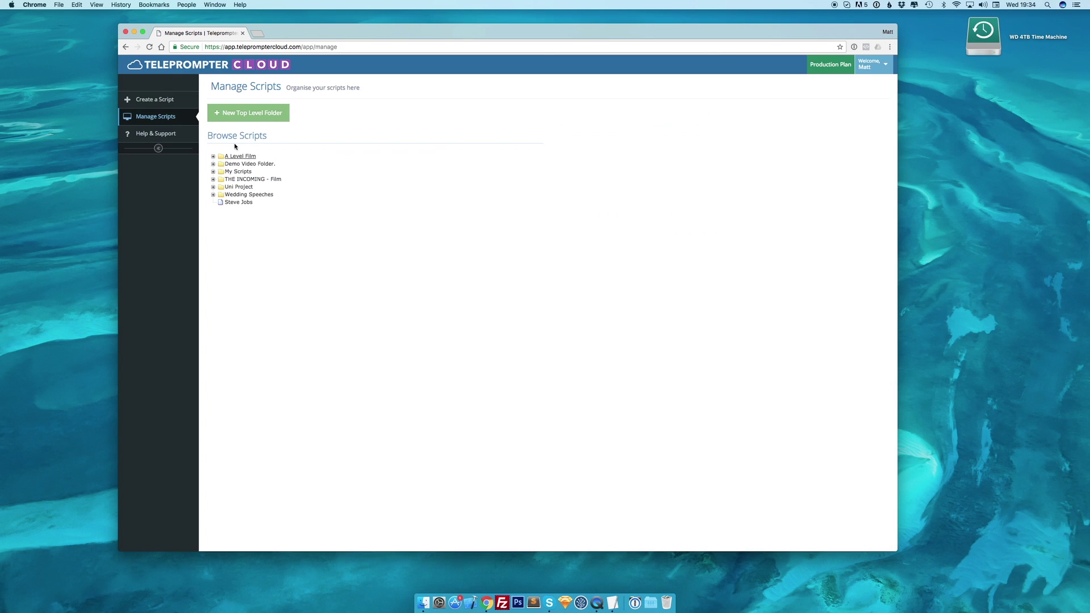
pyautogui.click(869, 65)
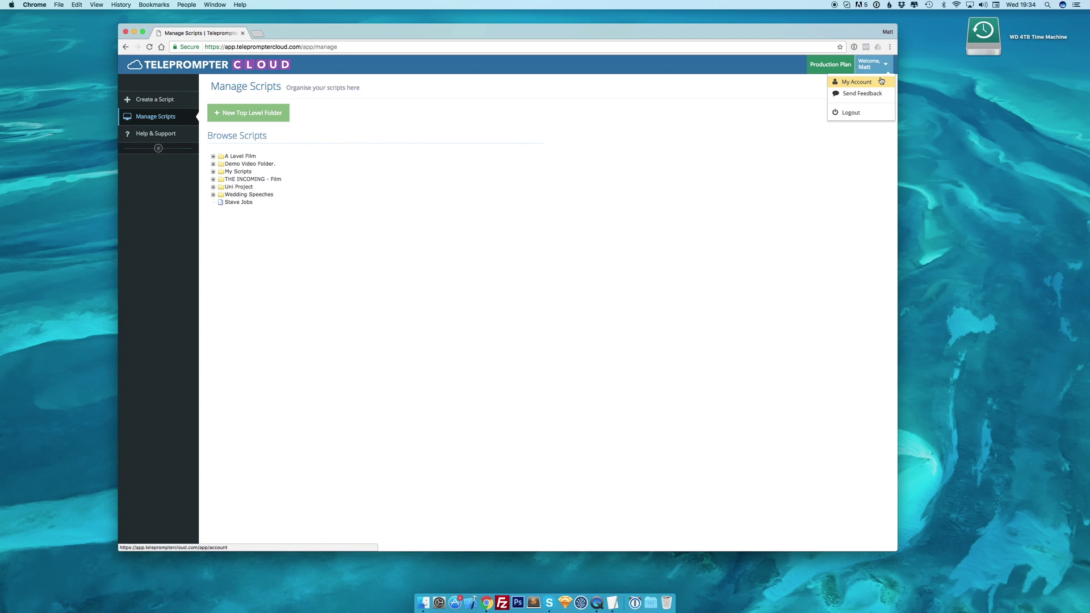
pyautogui.click(568, 170)
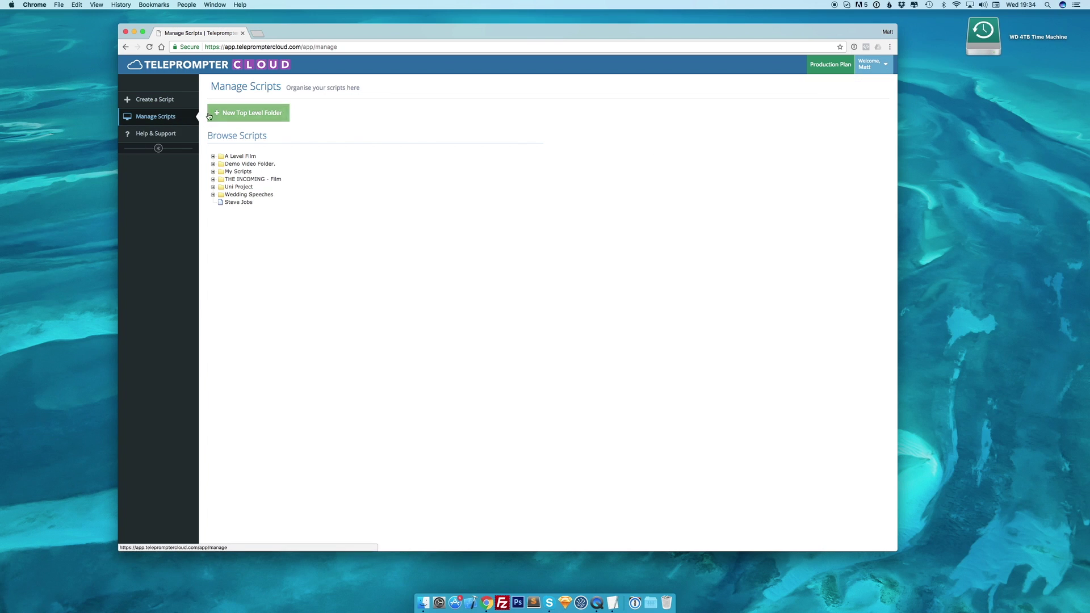
# View the current plan in the account details and open the page for changing the plan
pyautogui.click(869, 65)
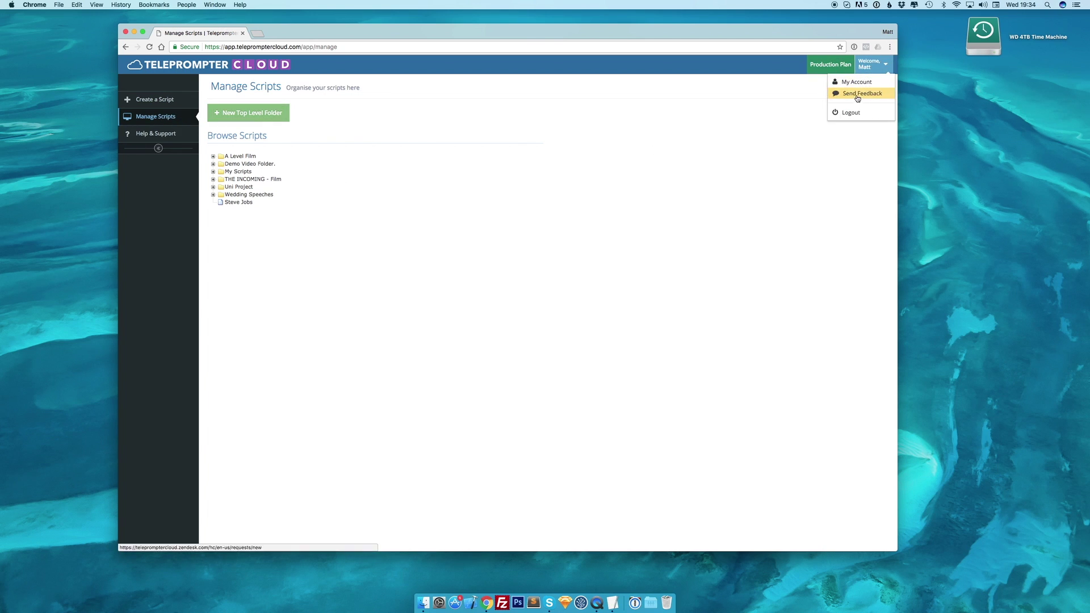
pyautogui.click(851, 88)
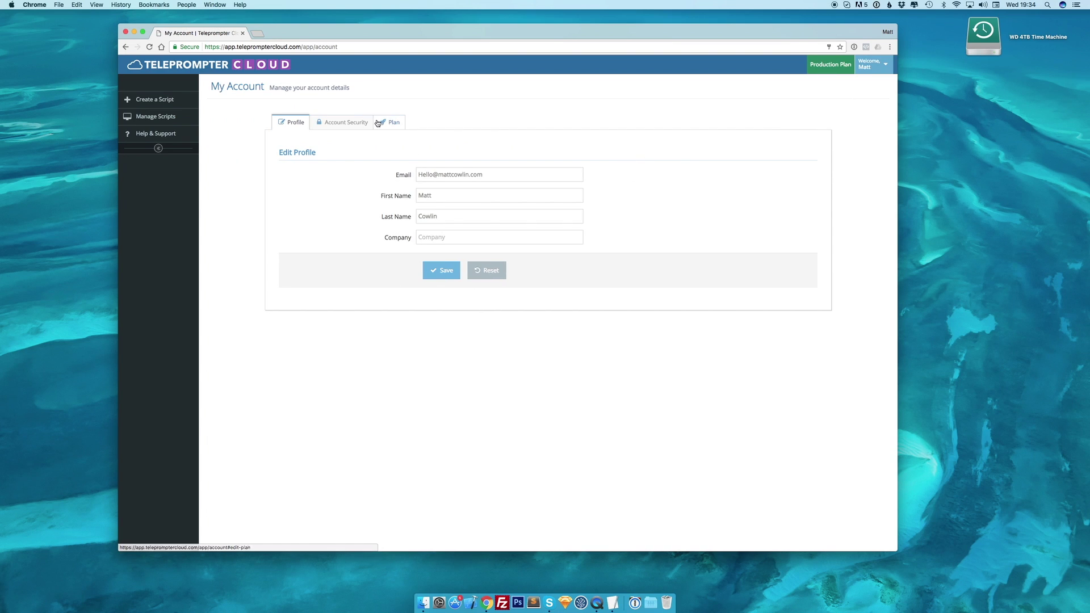
pyautogui.click(390, 122)
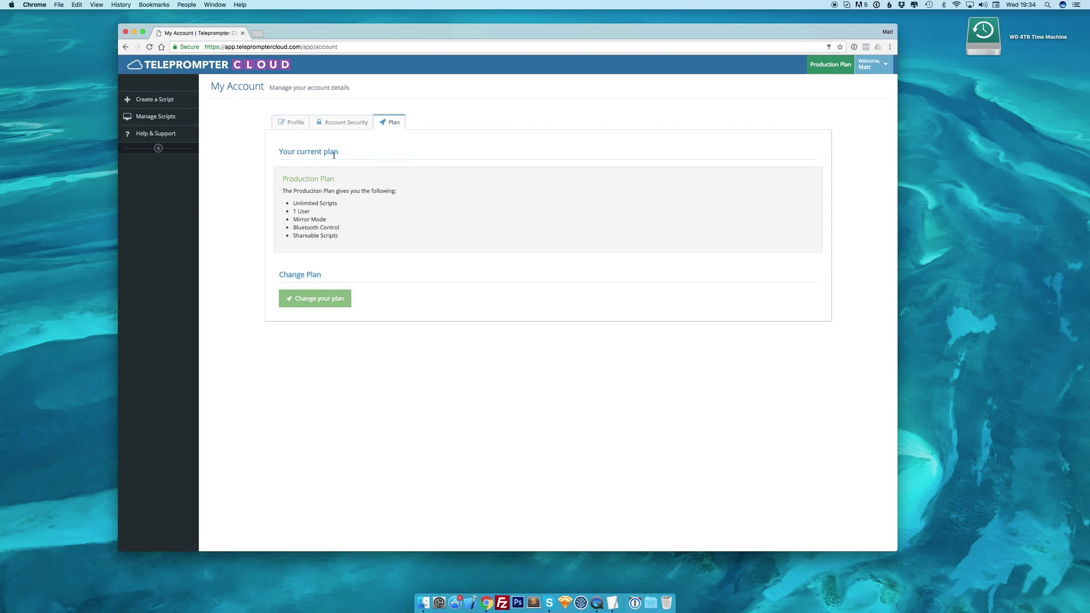
pyautogui.click(318, 301)
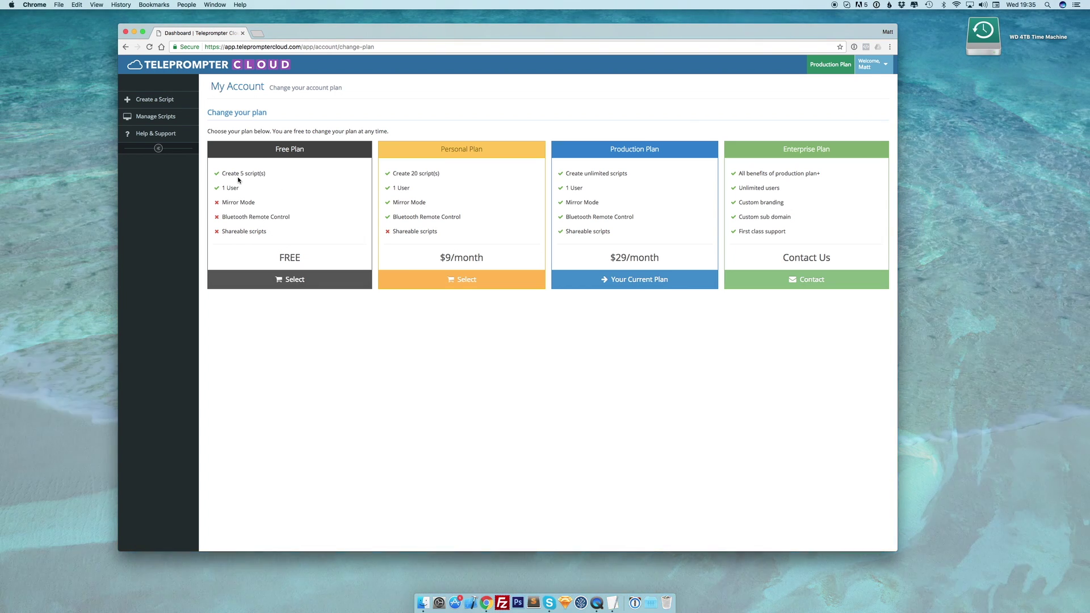
# Compare the features and prices of the Free, Personal, Production and Enterprise plans
pyautogui.tripleClick(235, 203)
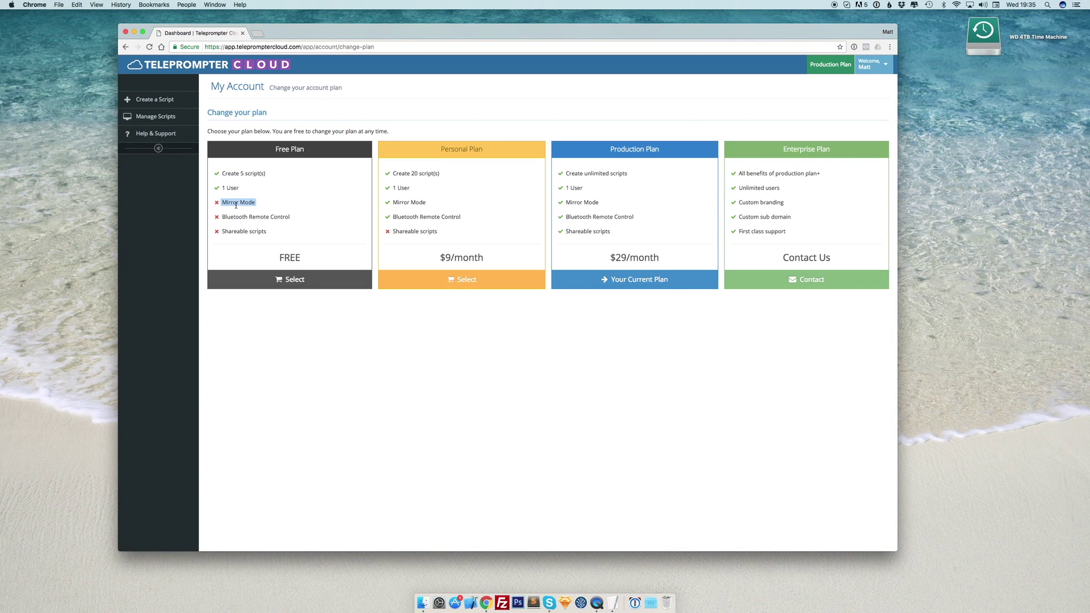
pyautogui.tripleClick(236, 217)
pyautogui.tripleClick(243, 232)
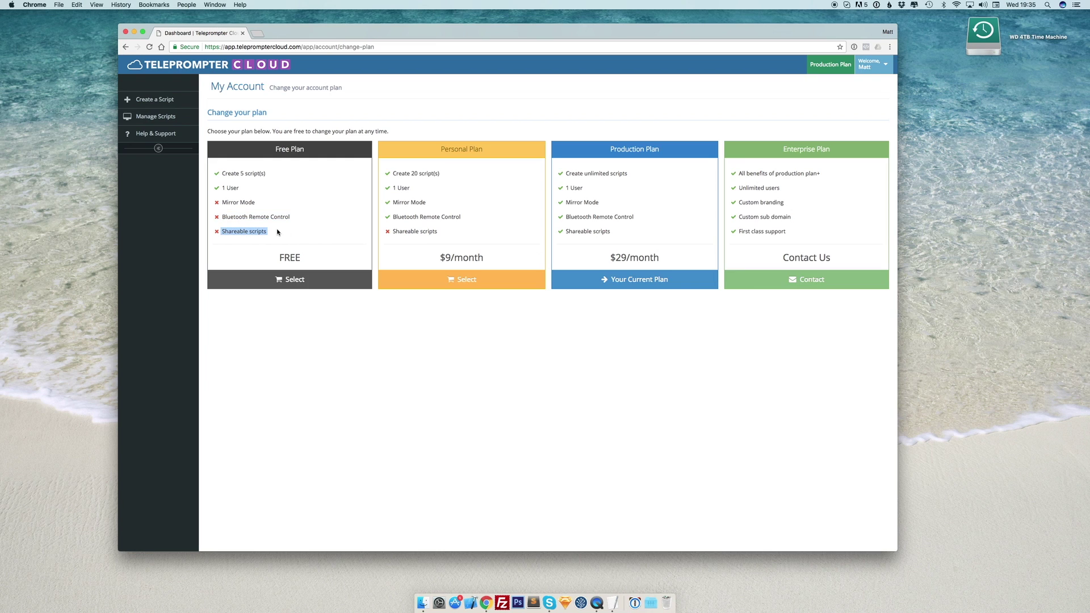
pyautogui.tripleClick(410, 174)
pyautogui.tripleClick(404, 201)
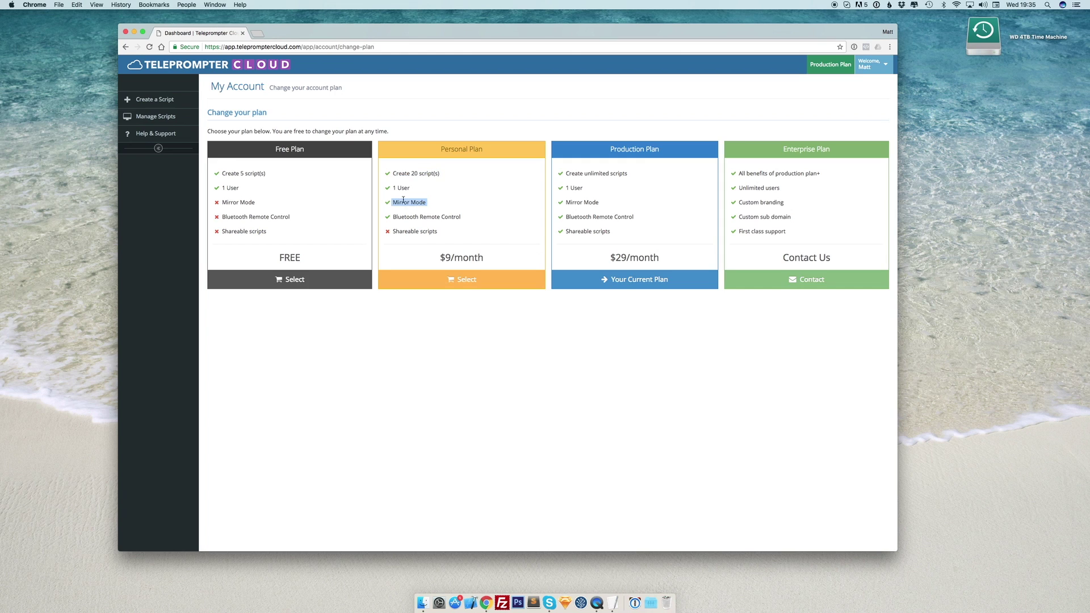
pyautogui.tripleClick(412, 217)
pyautogui.tripleClick(594, 230)
pyautogui.click(635, 158)
pyautogui.doubleClick(618, 257)
pyautogui.doubleClick(806, 257)
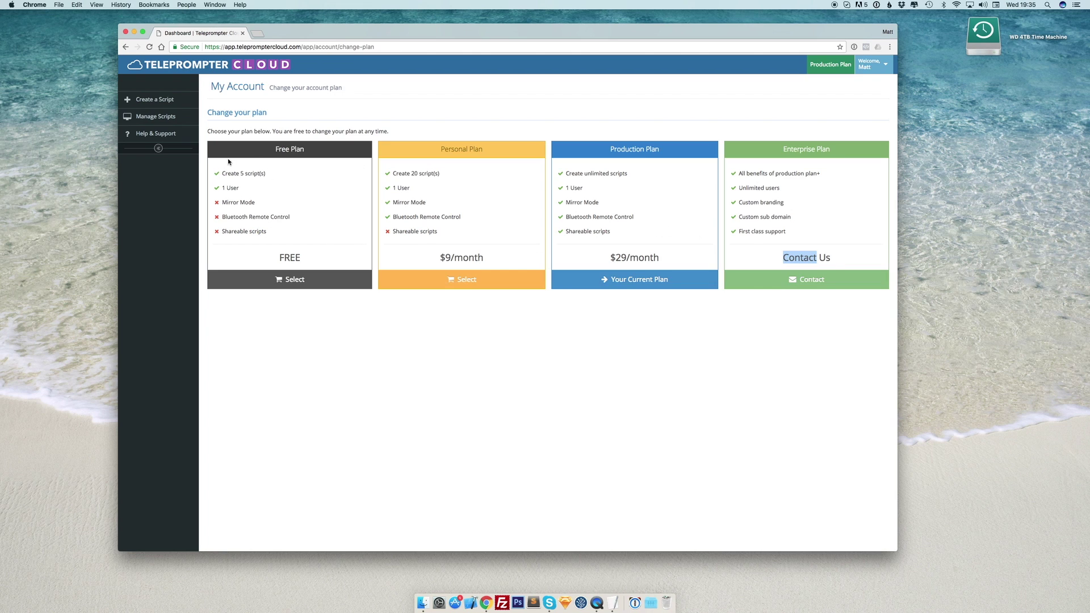
# Return to the Manage Scripts page and make the browser window about a quarter narrower from its right edge
pyautogui.click(125, 119)
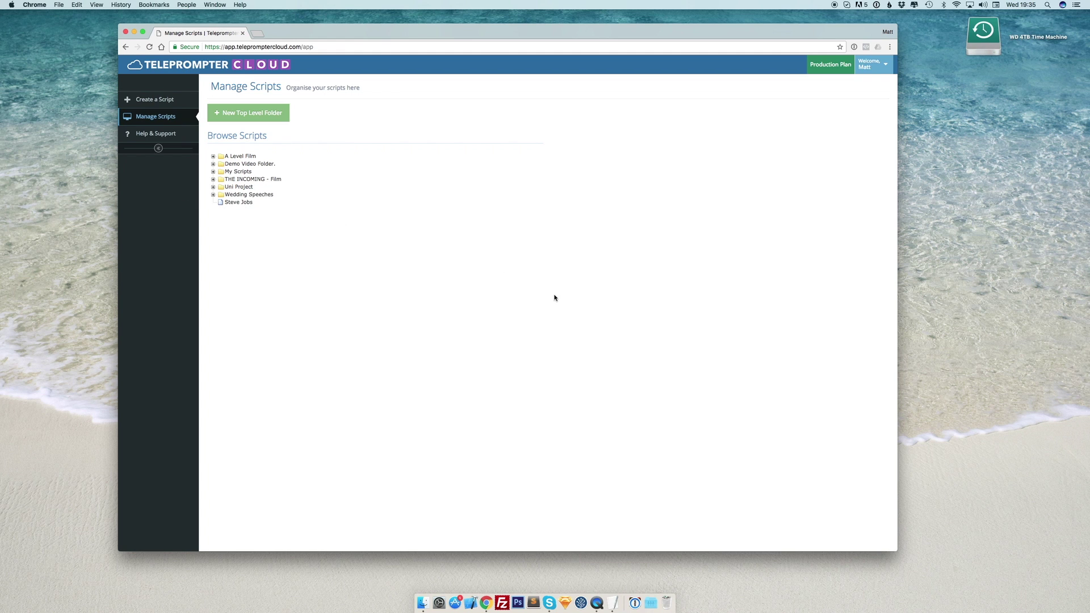
pyautogui.moveTo(898, 256); pyautogui.dragTo(719, 256)
pyautogui.moveTo(311, 37); pyautogui.dragTo(314, 42)
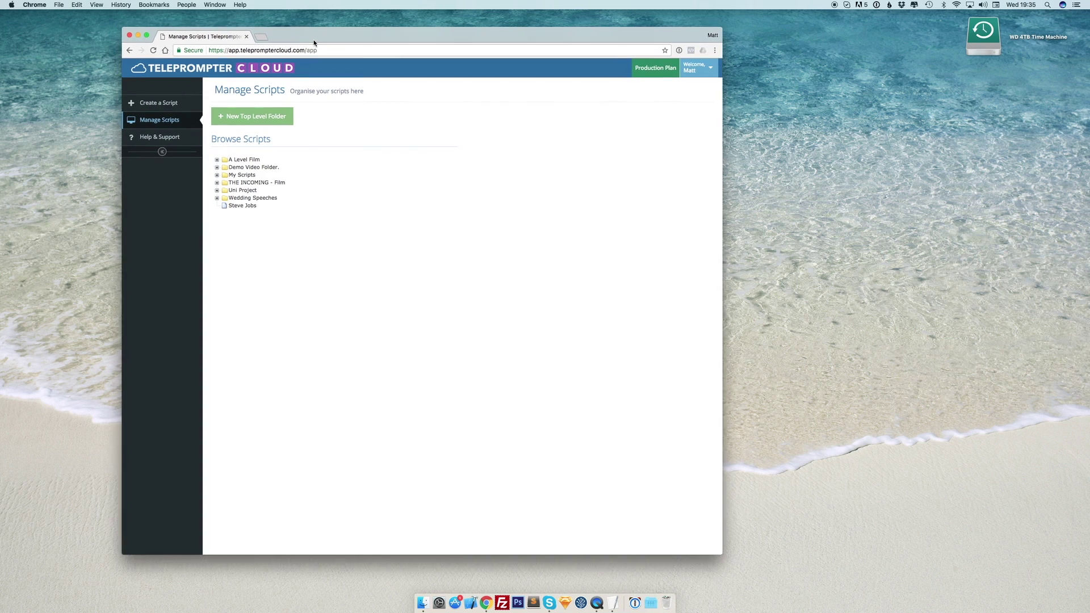